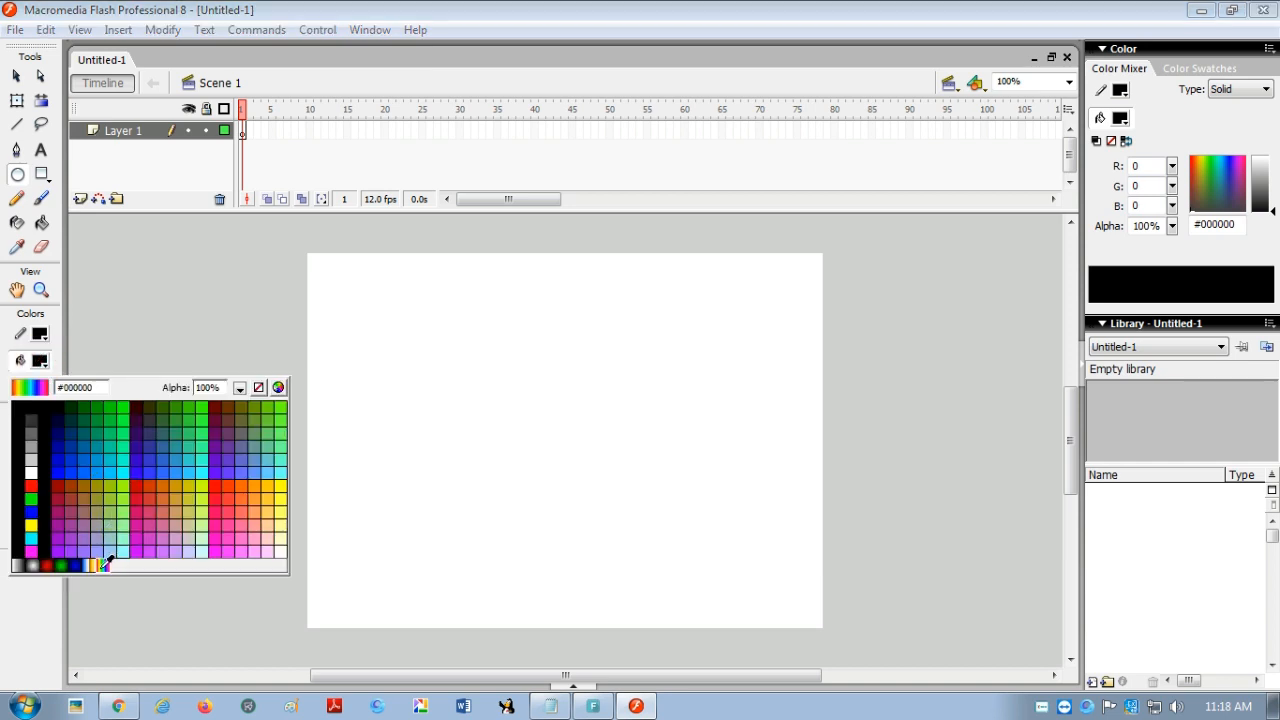
- Draw a circle with a rainbow linear gradient fill near the stage's left edge and convert its fill to a graphic symbol
left_click(101, 566)
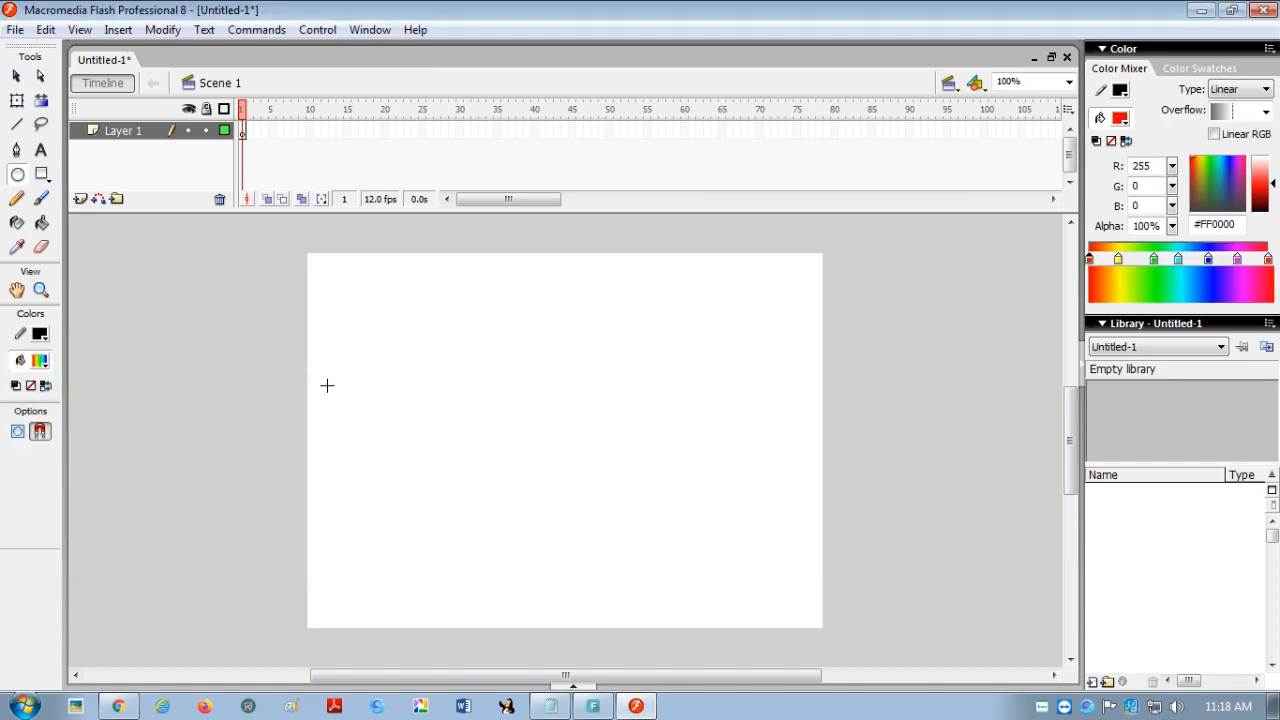
left_click_drag(328, 371, 427, 472)
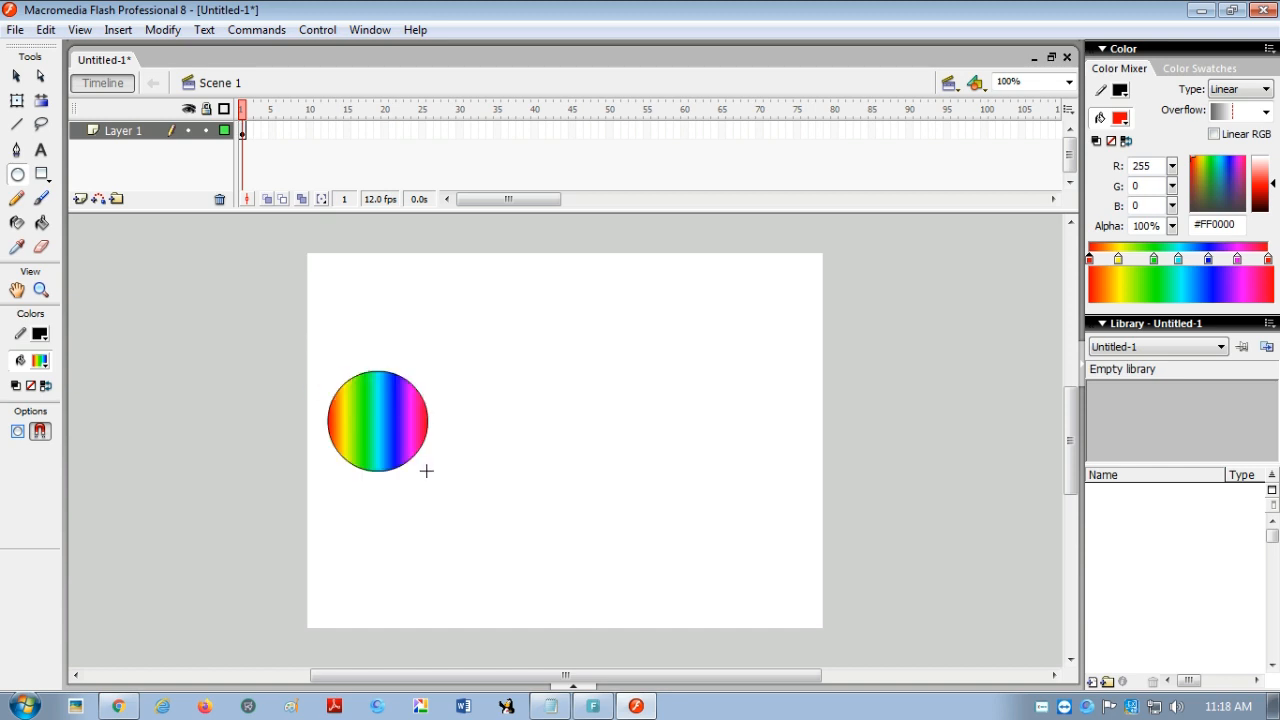
left_click(16, 76)
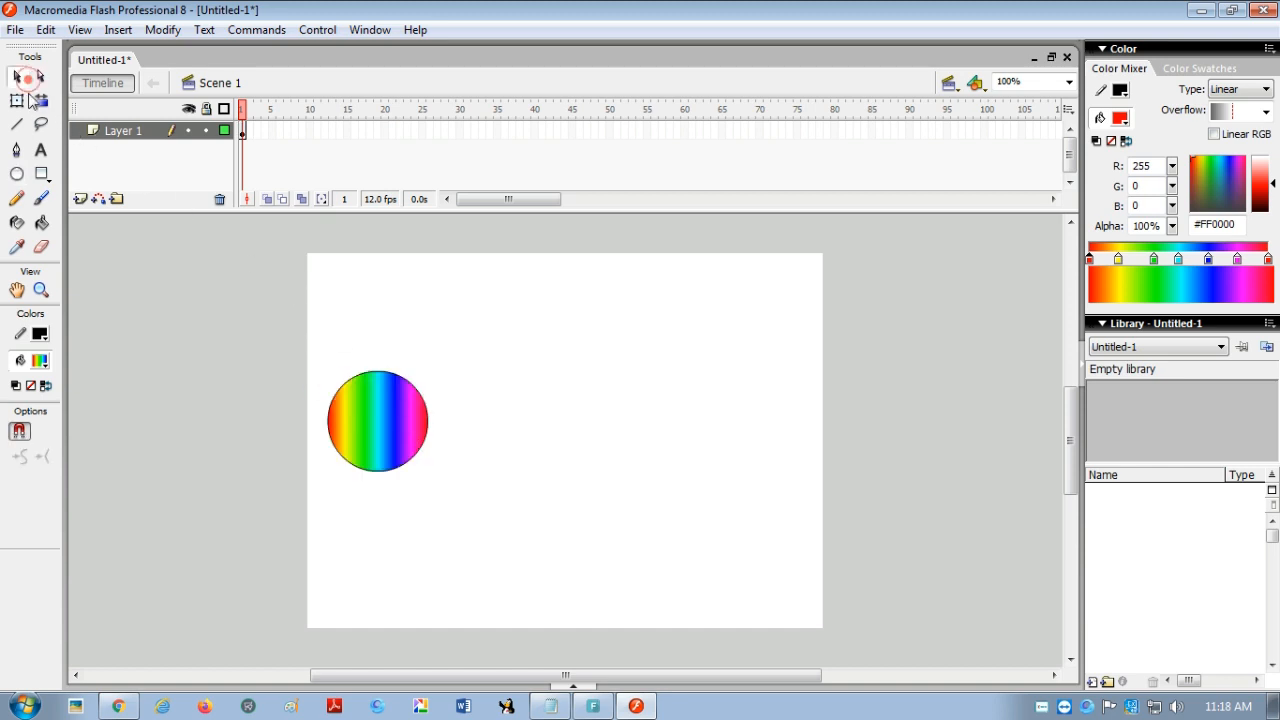
right_click(370, 400)
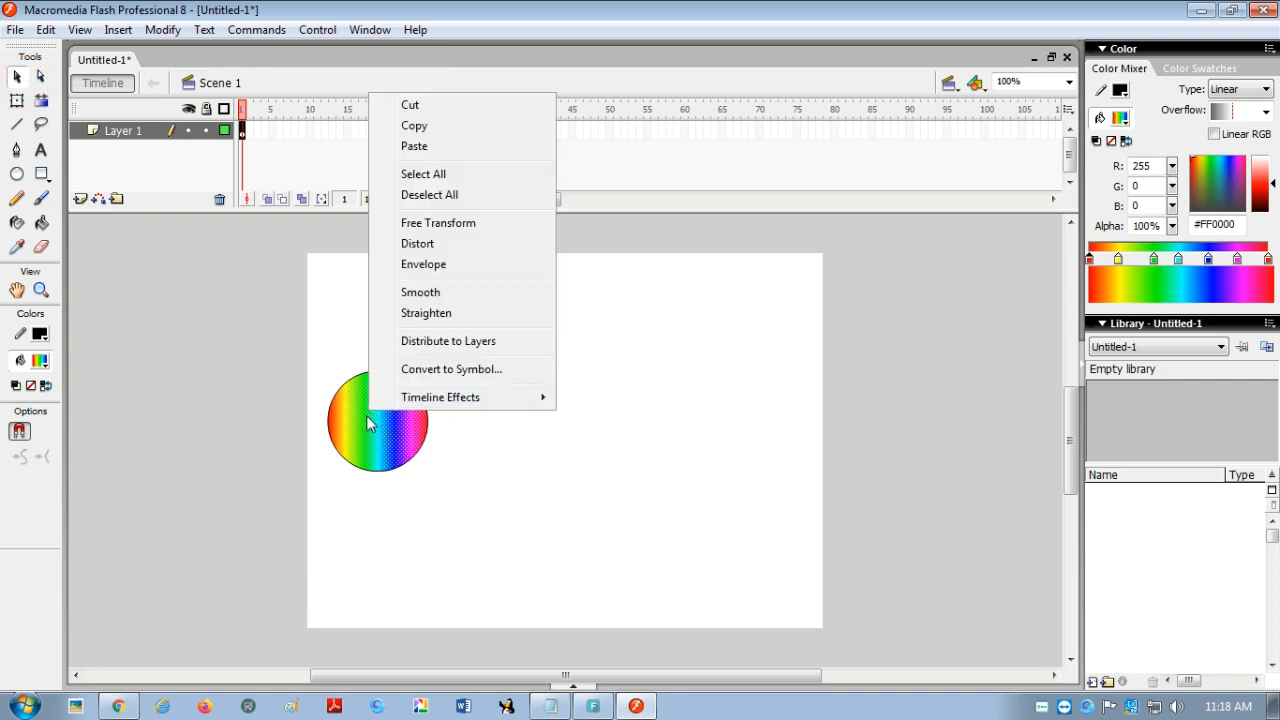
left_click(468, 368)
left_click(528, 240)
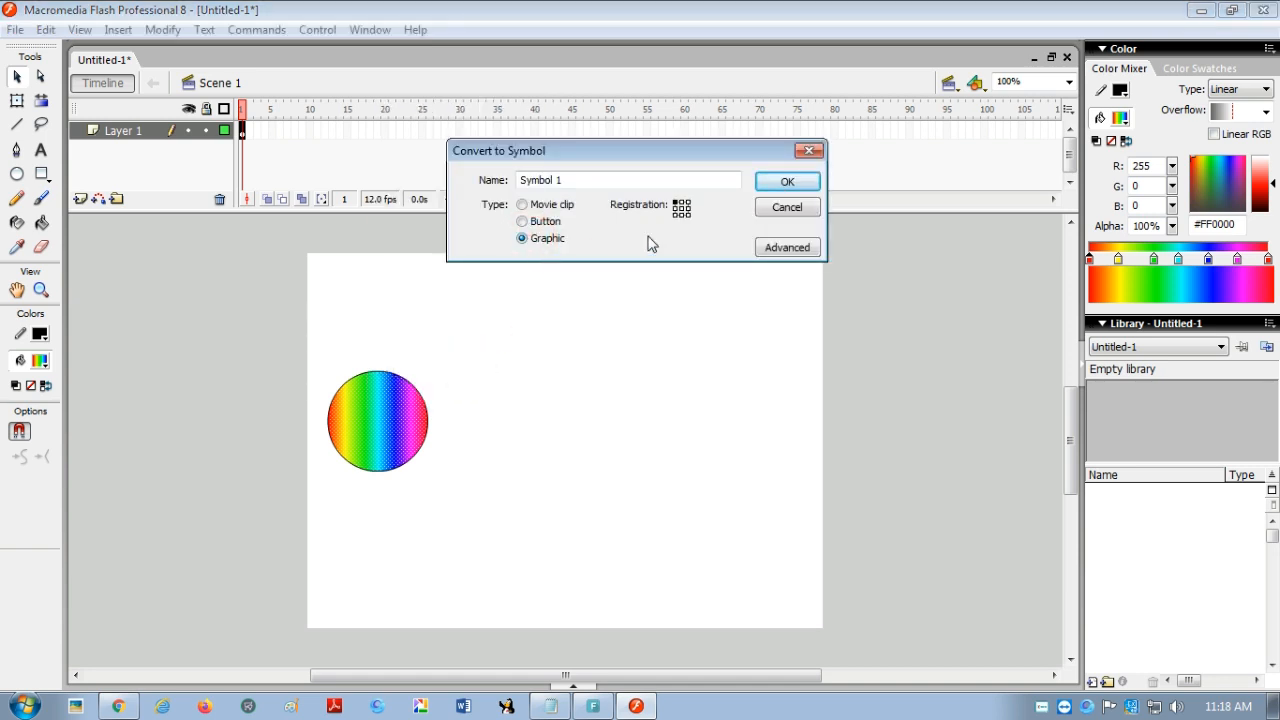
left_click(780, 183)
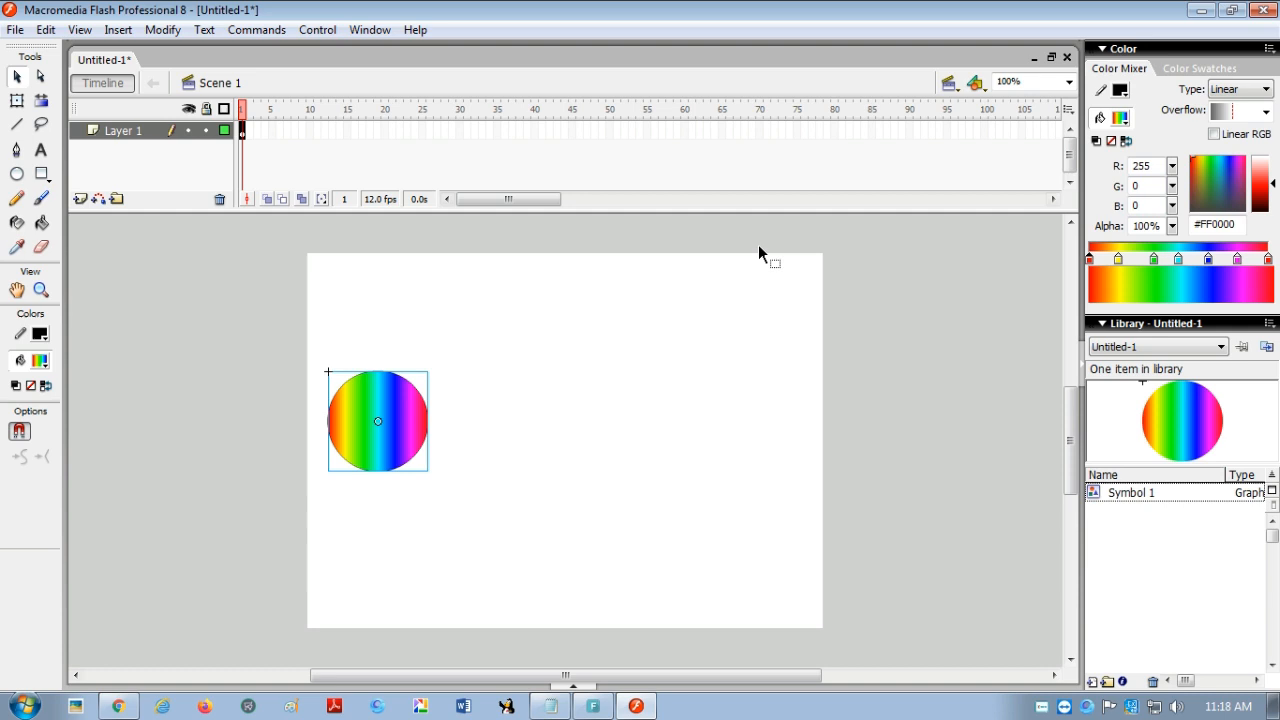
- Insert a keyframe at frame 40 of Layer 1 and move the circle horizontally to the stage's right side
left_click(536, 130)
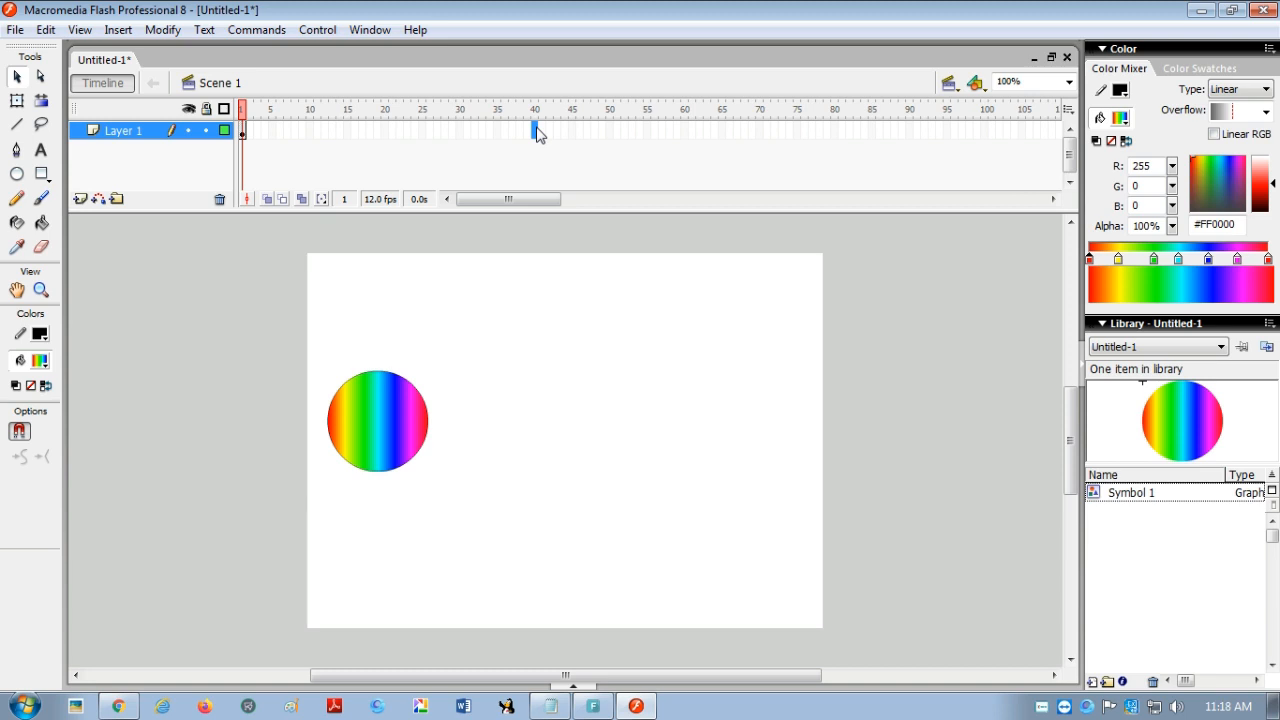
key("F6")
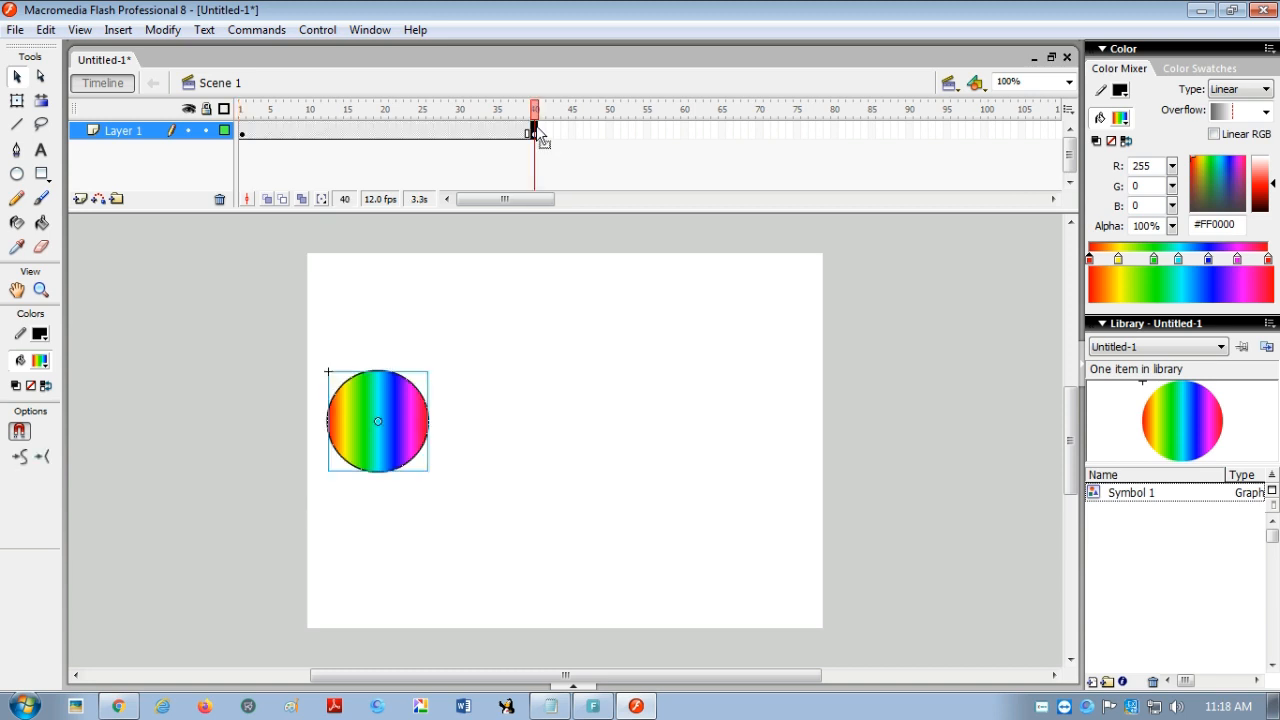
left_click_drag(393, 422, 770, 421)
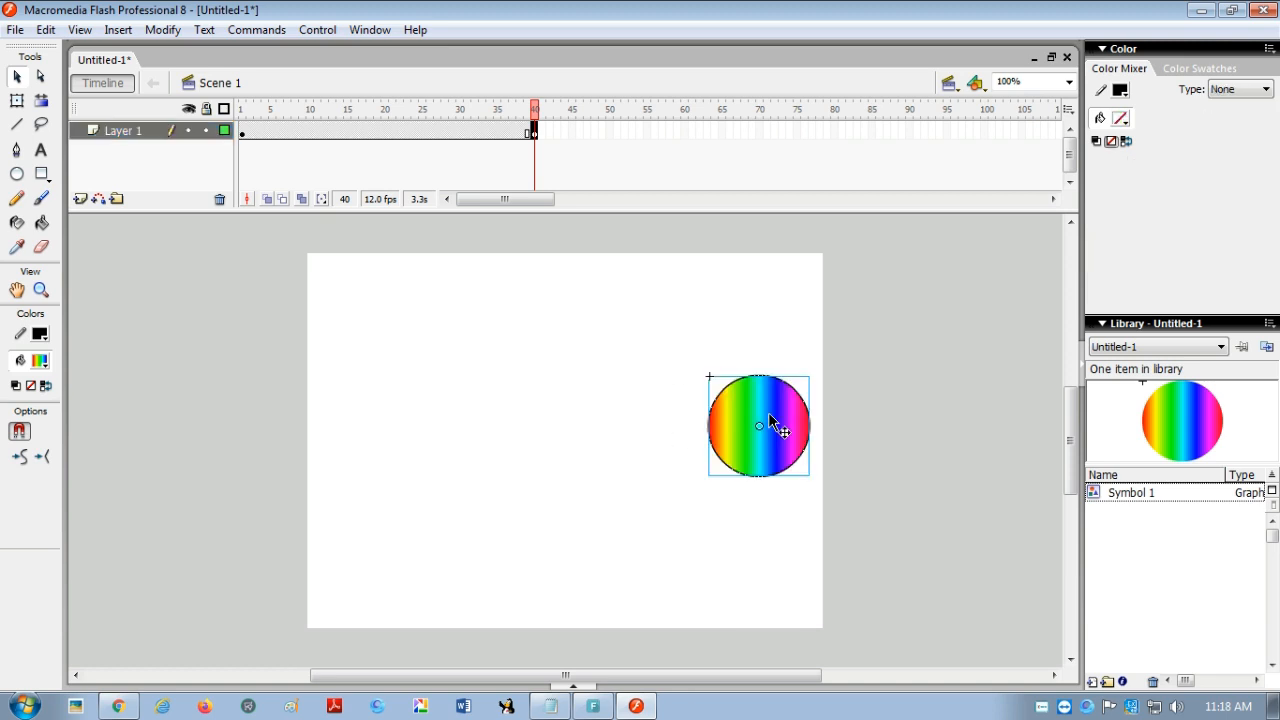
- Create a motion tween between the keyframes at frames 1 and 40 and preview the movie
left_click(370, 132)
right_click(370, 133)
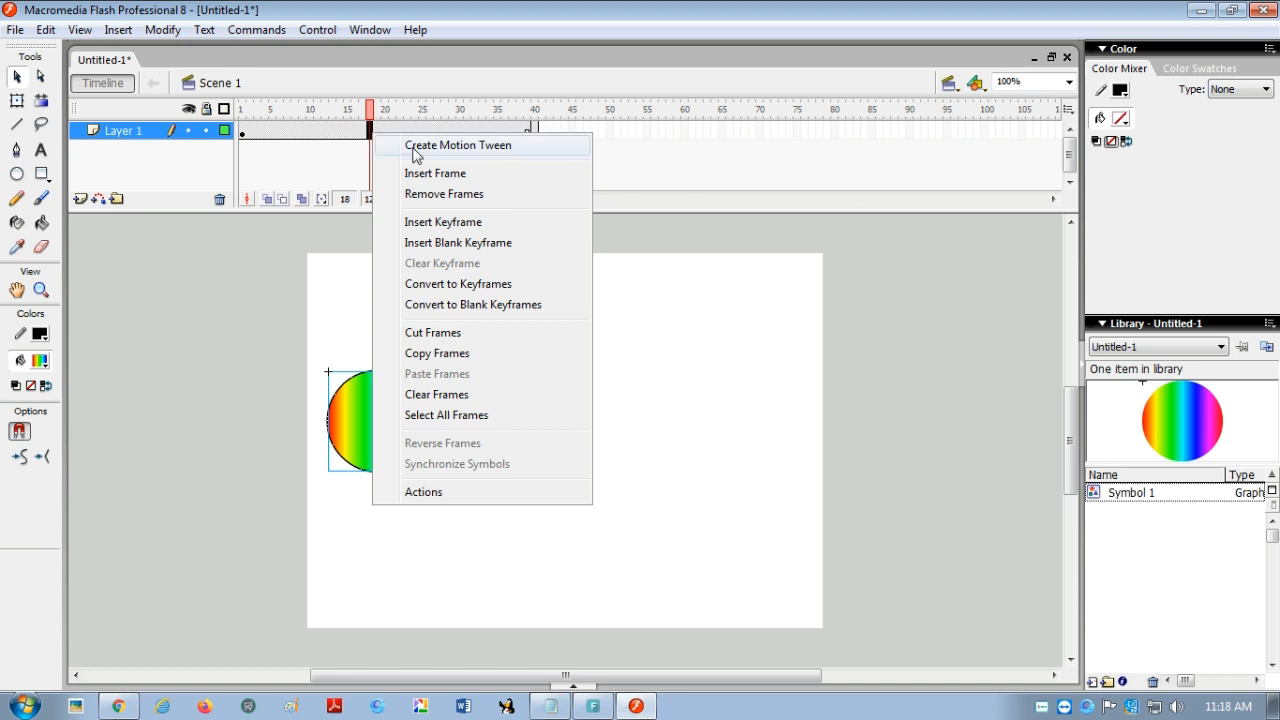
left_click(481, 148)
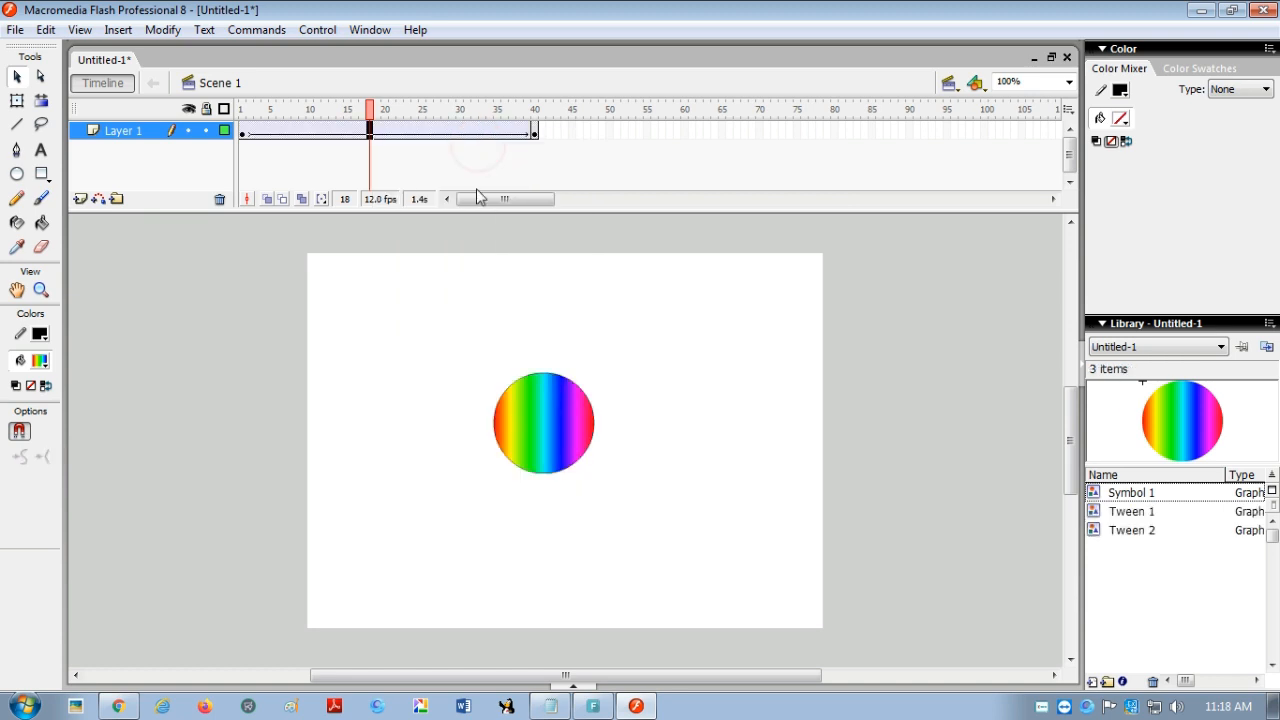
key("ctrl+Return")
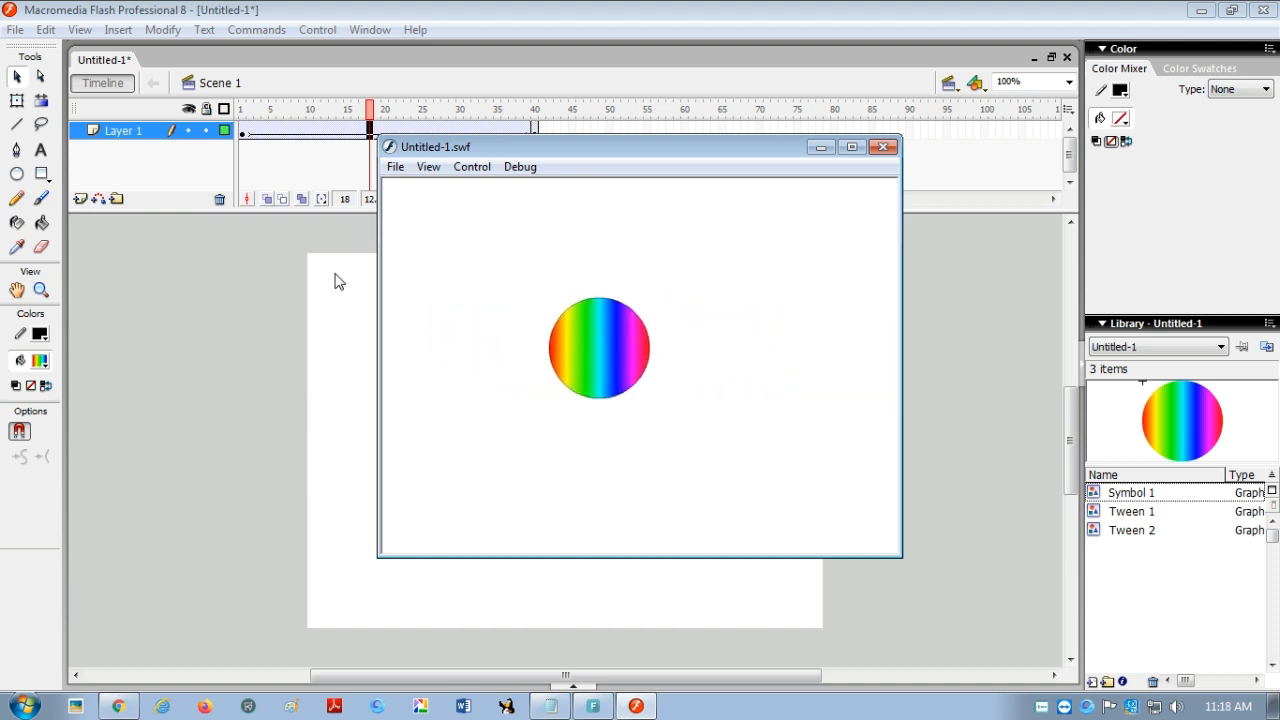
left_click(883, 147)
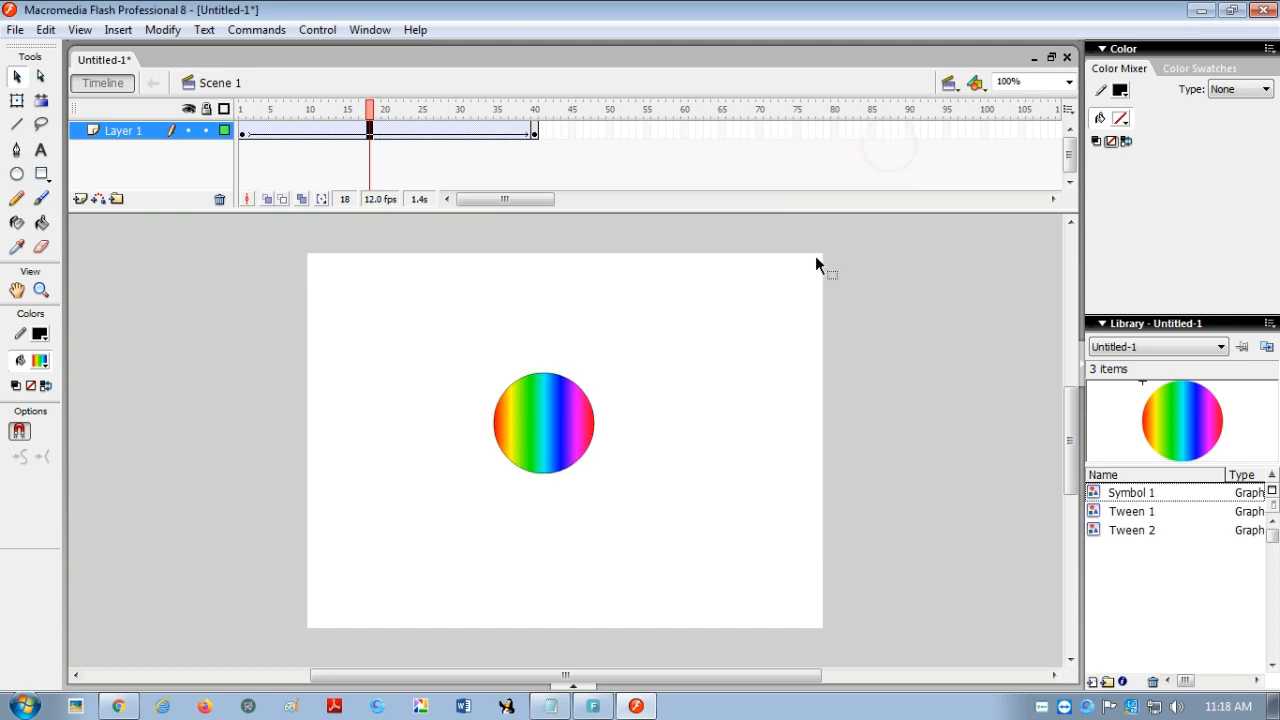
- Add a motion guide layer above Layer 1 and draw a wavy freehand path on it, starting at the circle's centre, with the Pencil tool
left_click(242, 131)
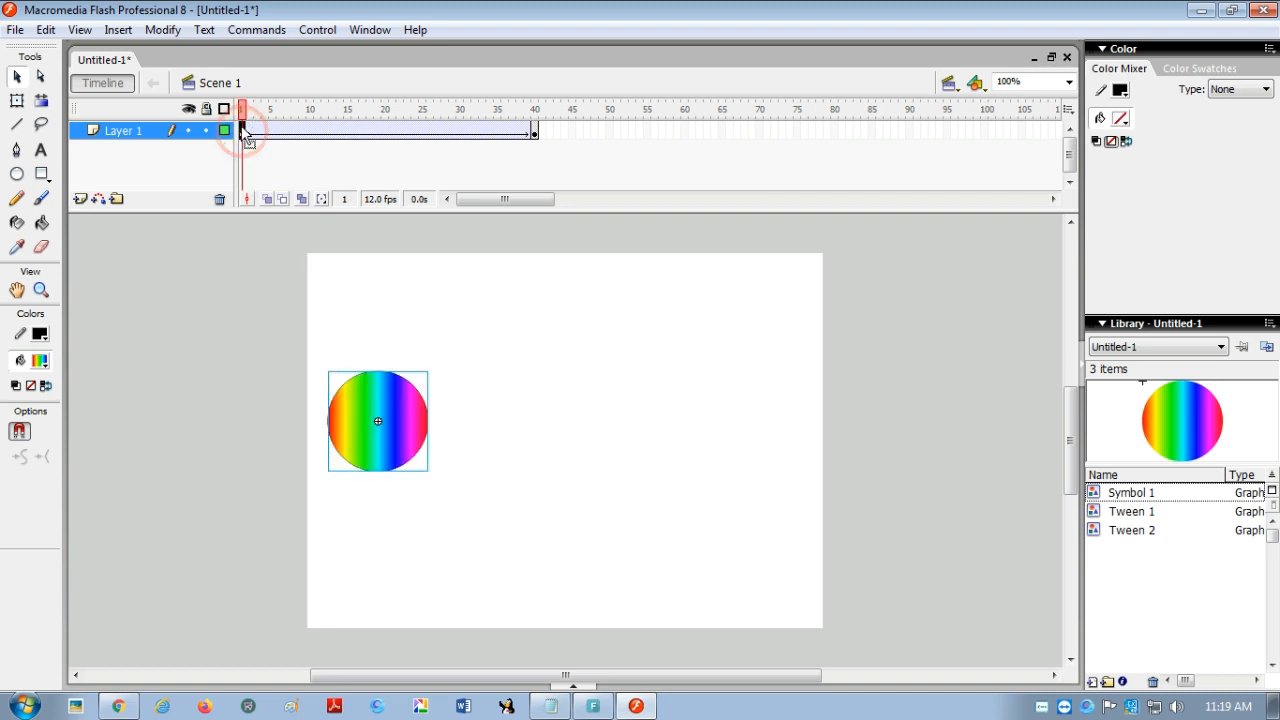
left_click(99, 200)
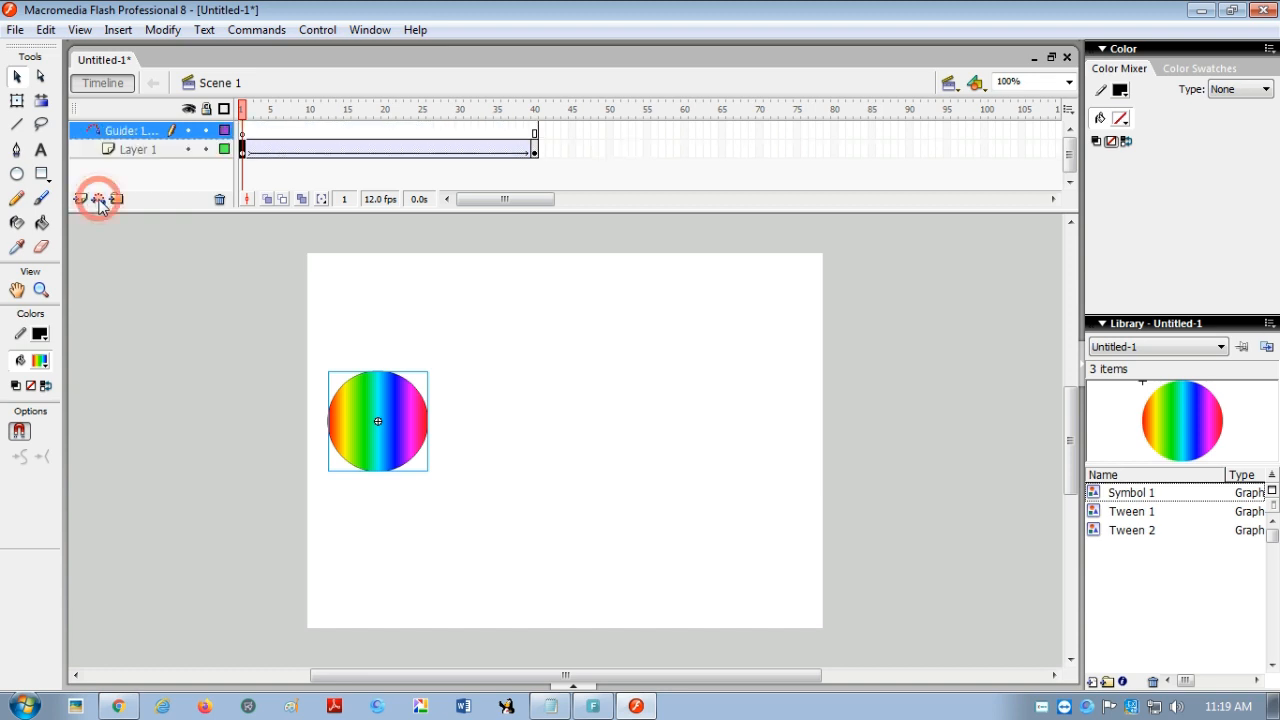
left_click(242, 131)
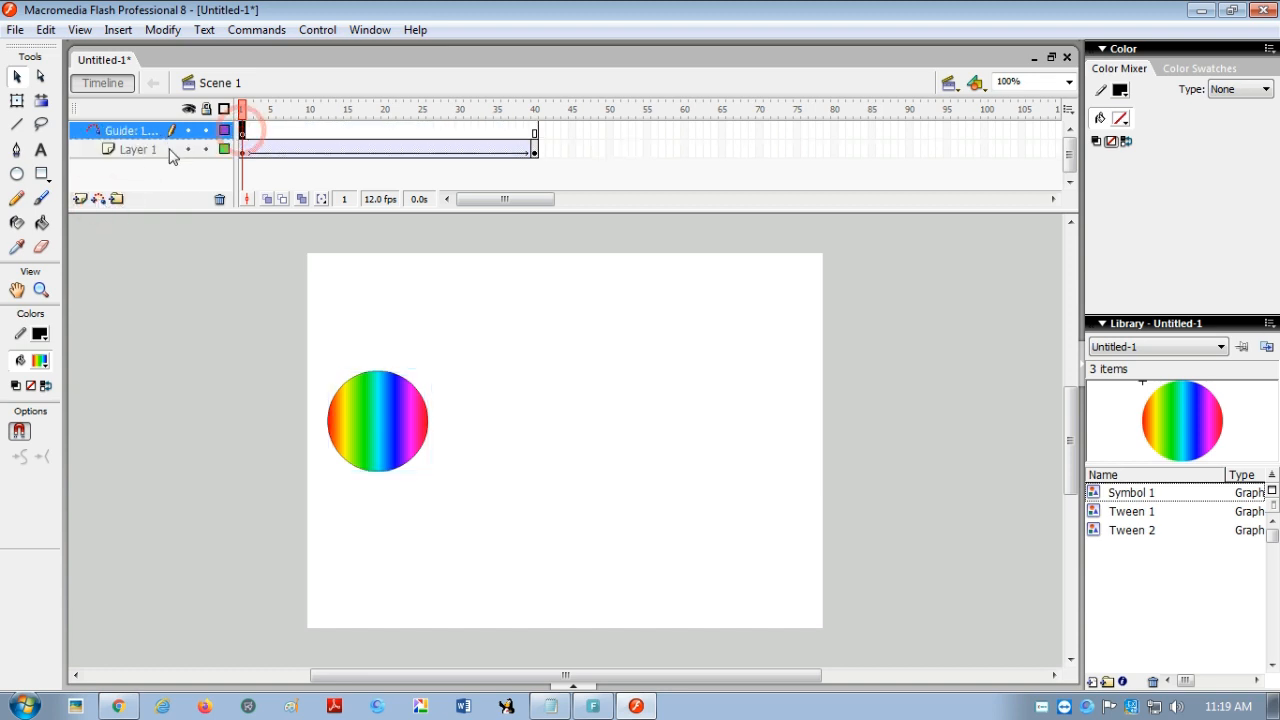
left_click(18, 200)
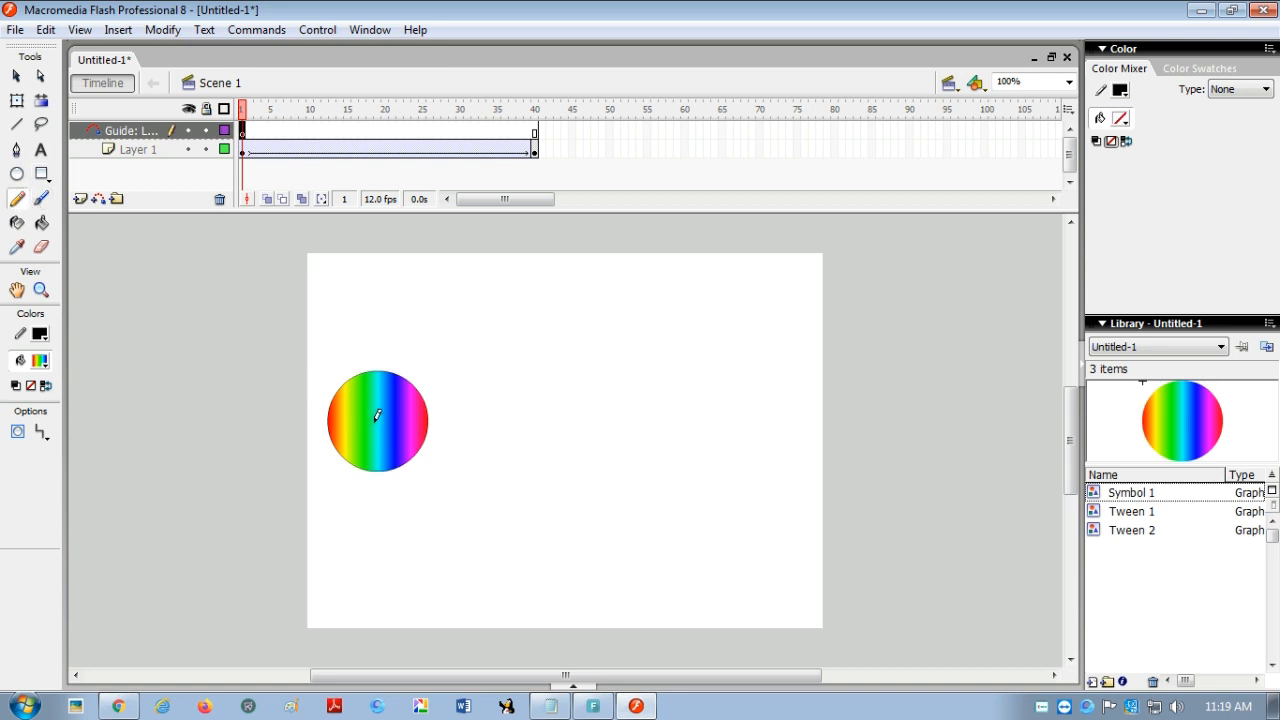
mouse_move(360, 371)
left_mouse_down()
mouse_move(342, 293)
mouse_move(378, 273)
mouse_move(428, 308)
mouse_move(446, 373)
mouse_move(451, 457)
mouse_move(423, 563)
mouse_move(463, 580)
mouse_move(507, 534)
mouse_move(479, 332)
mouse_move(495, 280)
mouse_move(536, 308)
mouse_move(544, 531)
mouse_move(583, 561)
mouse_move(578, 294)
mouse_move(626, 324)
mouse_move(636, 480)
mouse_move(657, 557)
mouse_move(679, 519)
mouse_move(665, 436)
left_mouse_up()
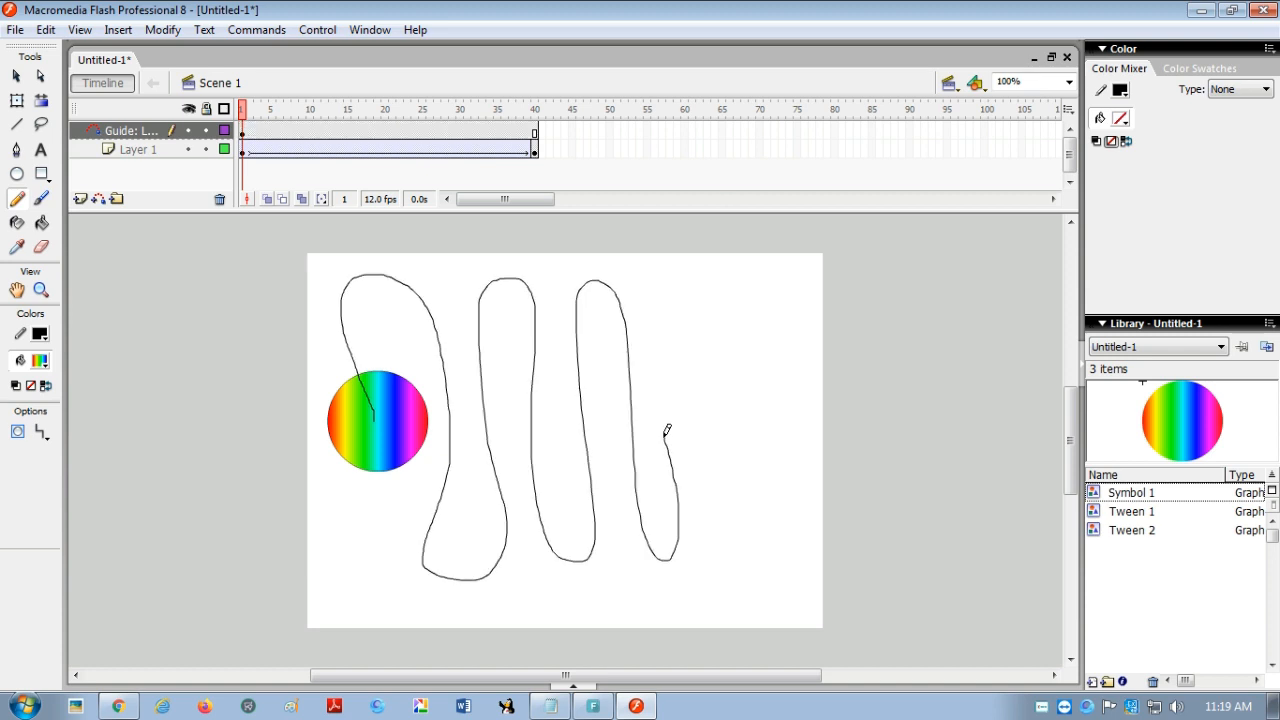
- Extend the guide path from its loose end in an arch to the circle's centre at frame 40, and preview the movie
left_click(534, 131)
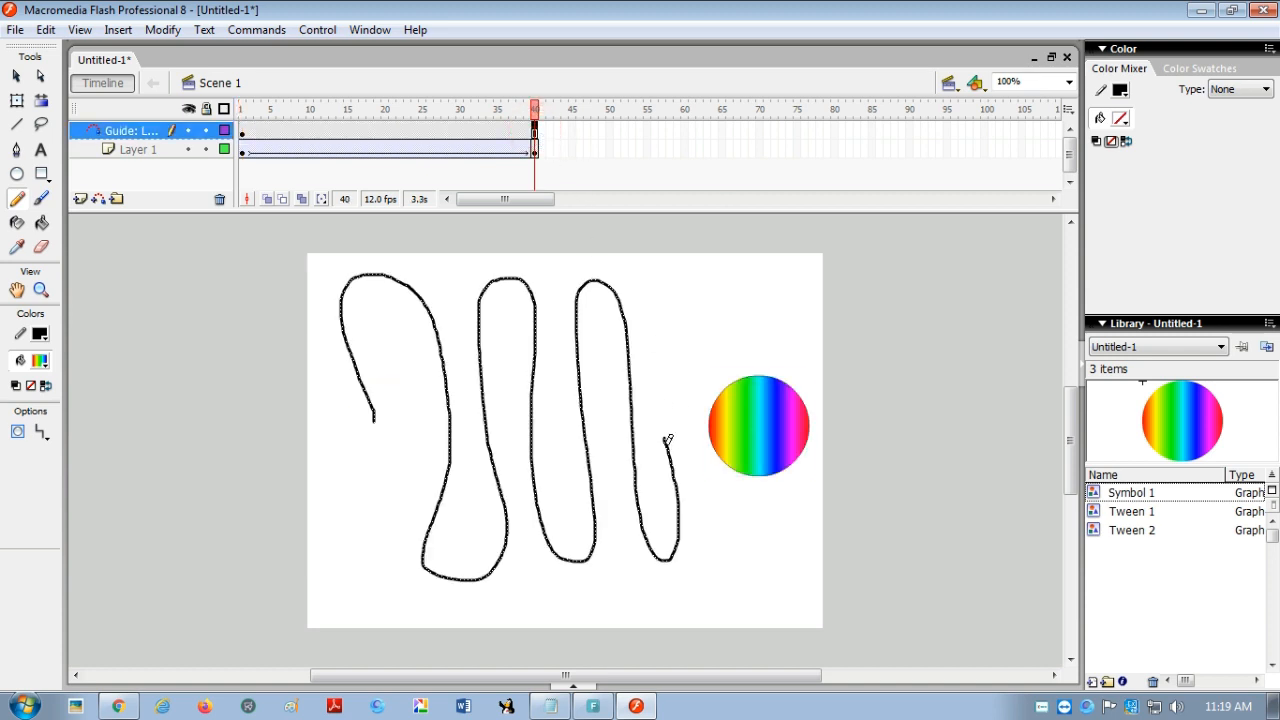
left_click_drag(668, 438, 668, 326)
left_click_drag(687, 283, 734, 276)
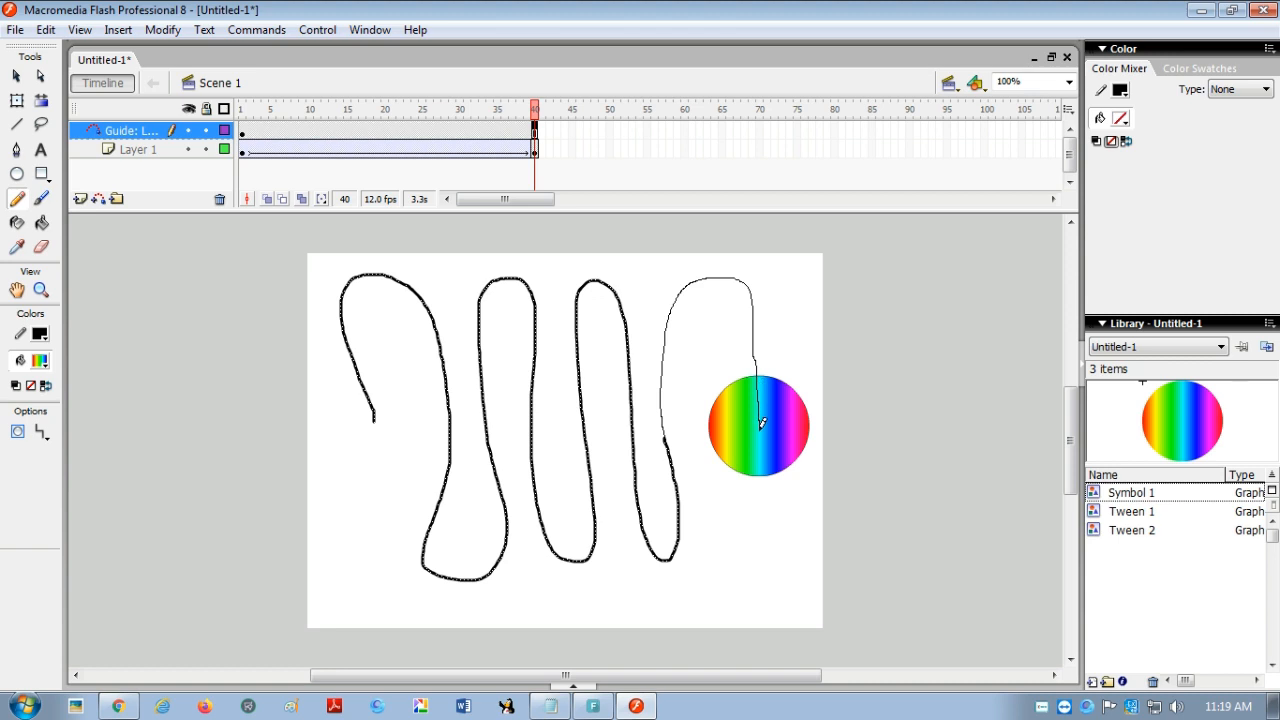
left_click_drag(762, 423, 760, 427)
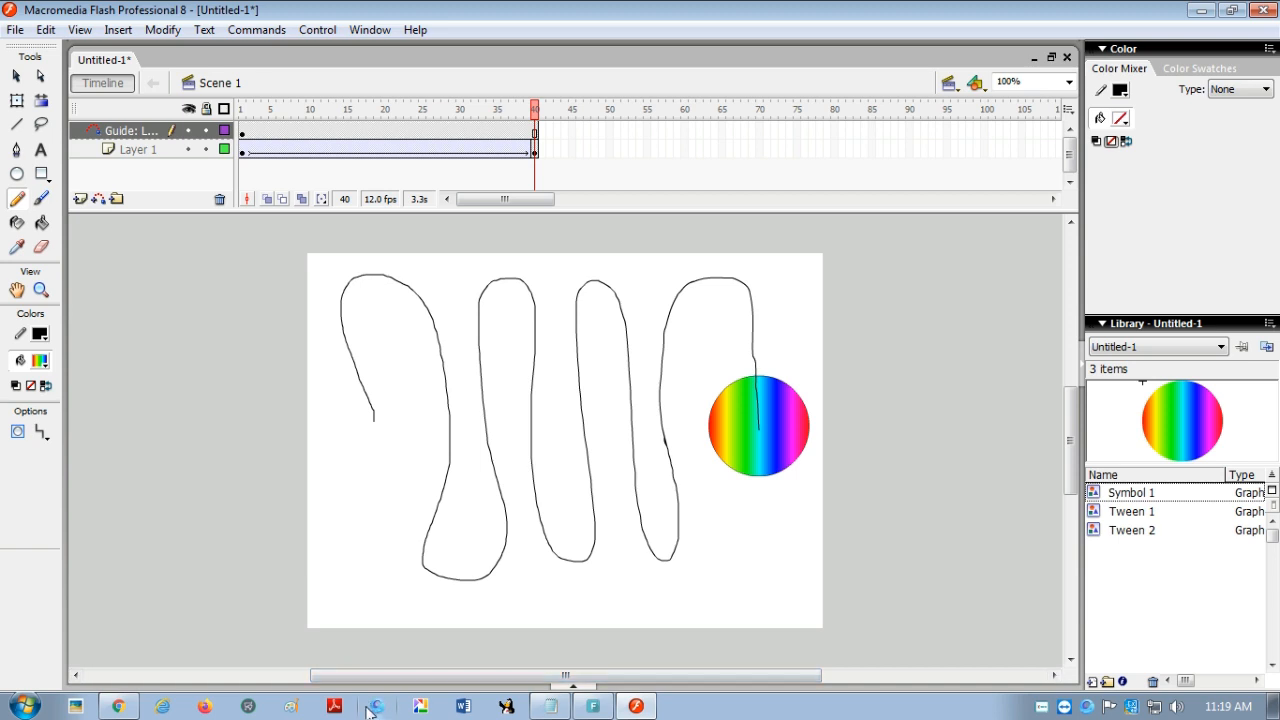
key("ctrl+Return")
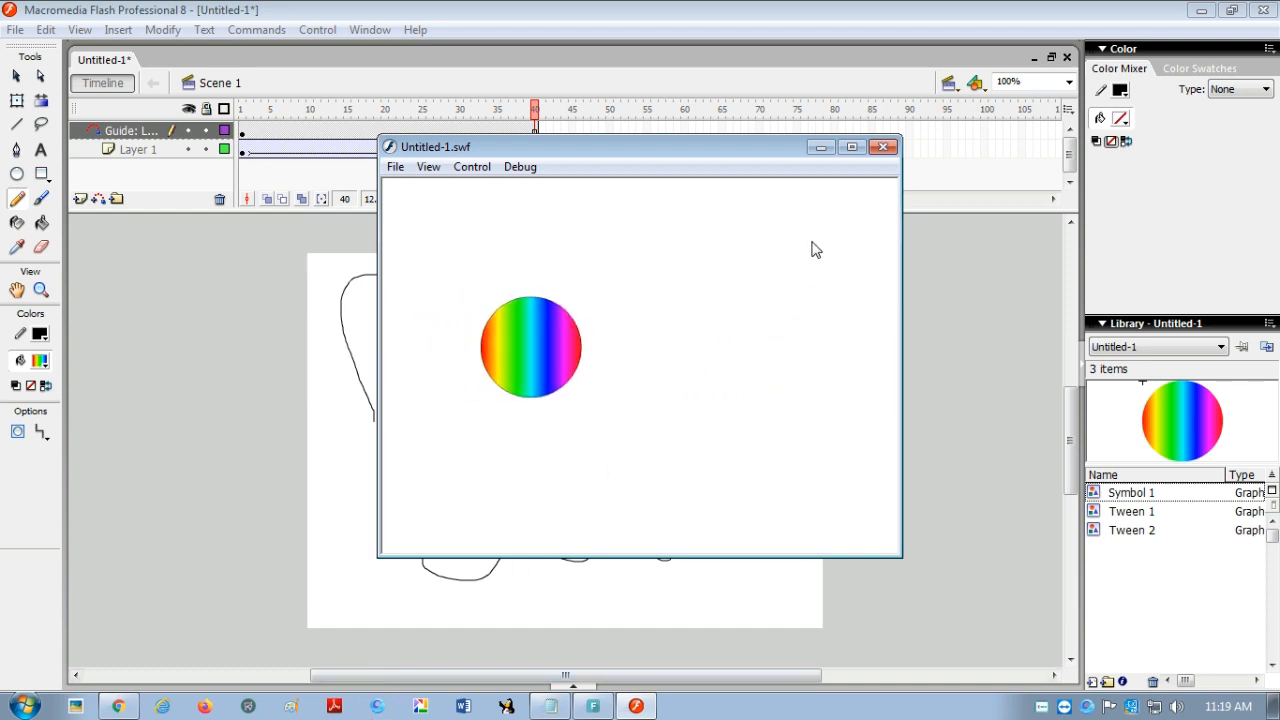
left_click(882, 147)
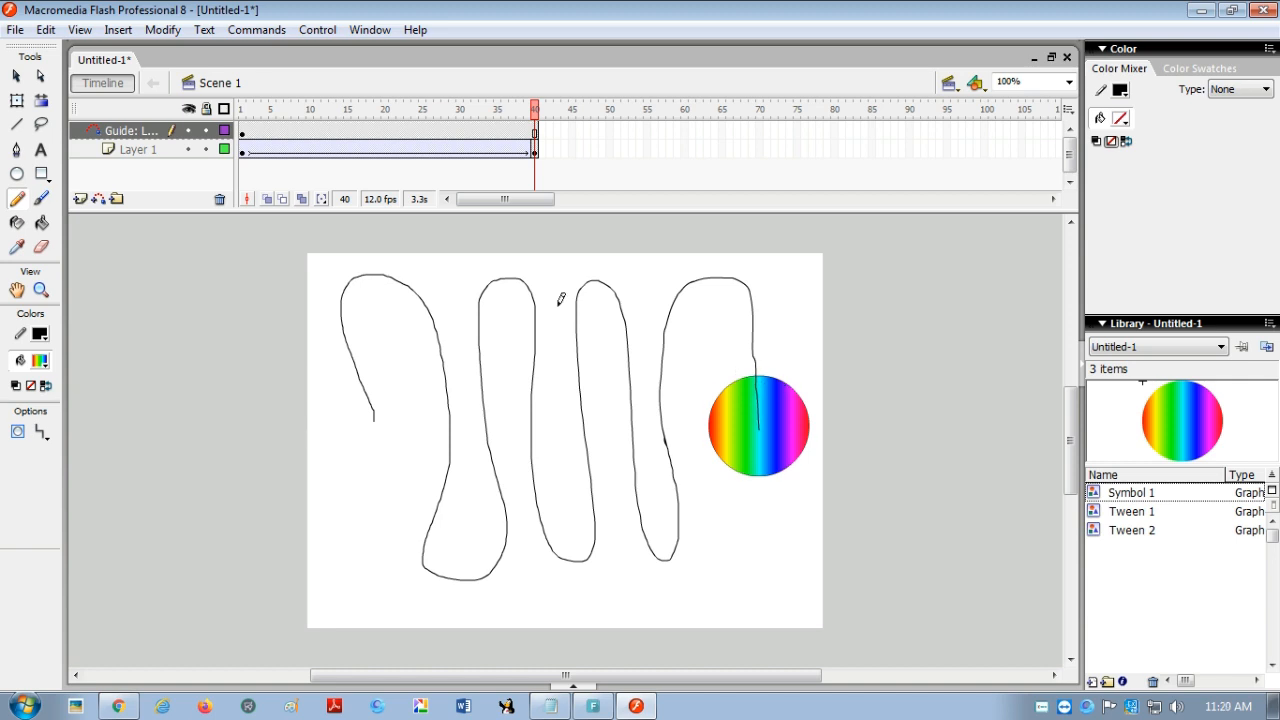
- Snap the circle's centre at frame 40 onto the end of the guide path
left_click(16, 76)
left_click(738, 441)
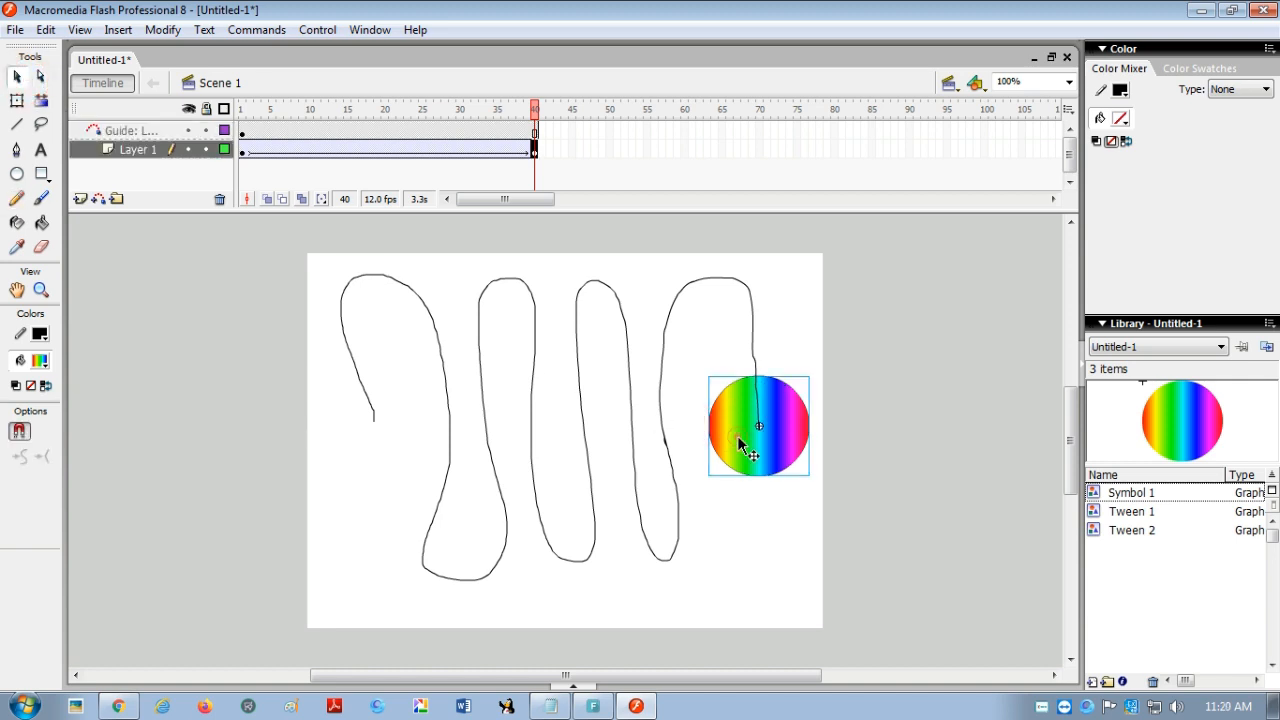
left_click_drag(738, 438, 749, 434)
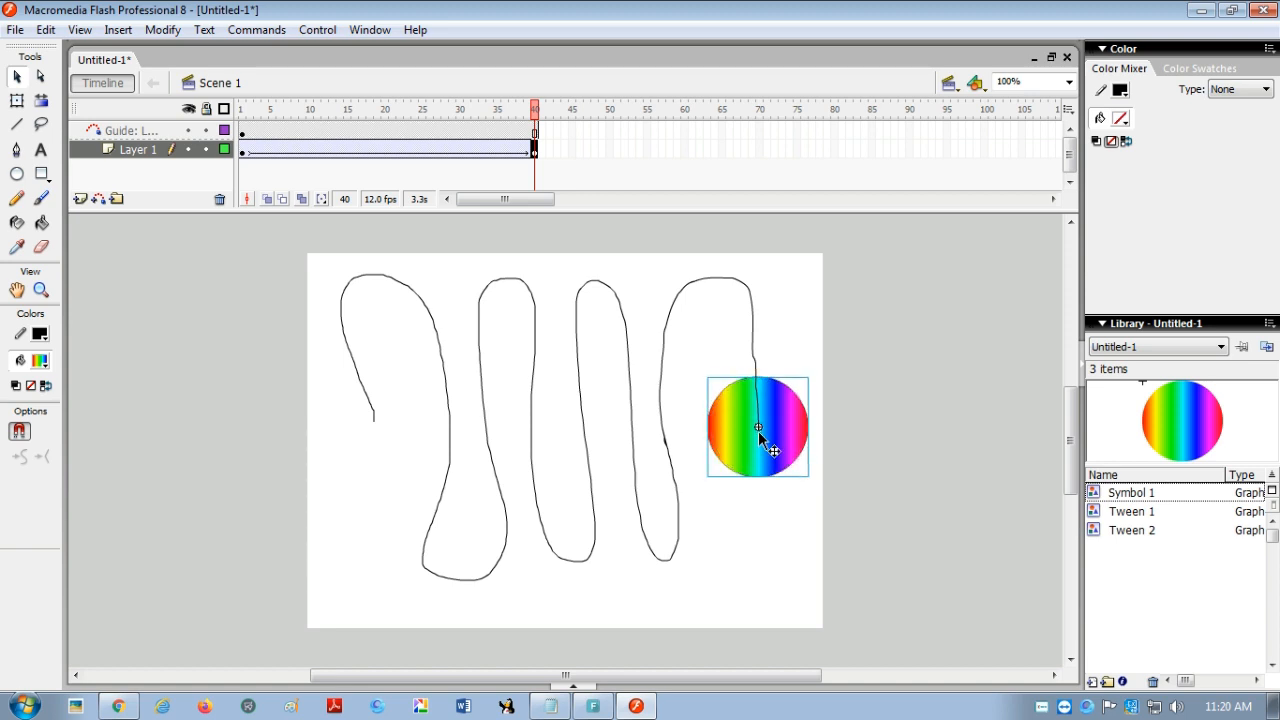
- Snap the circle's centre at frame 1 onto the start of the guide path and preview the movie
left_click(238, 131)
left_click(399, 458)
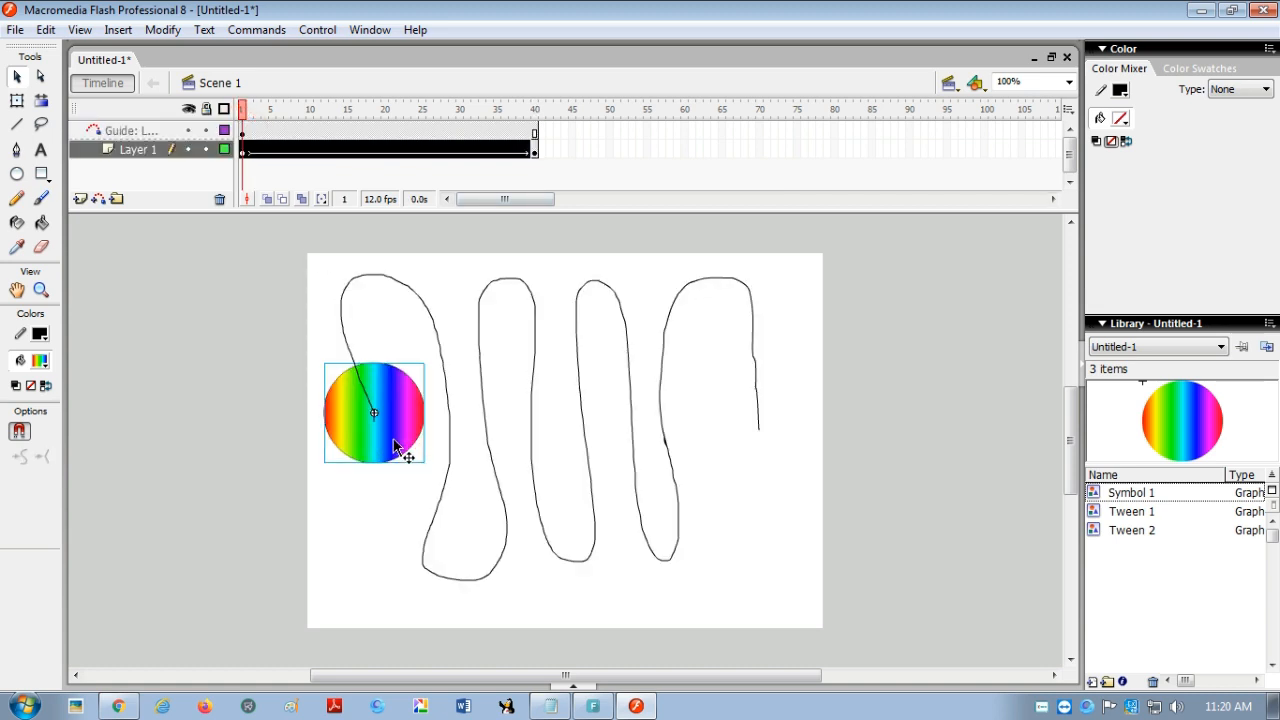
double_click(392, 438)
left_click_drag(406, 434, 404, 441)
double_click(388, 333)
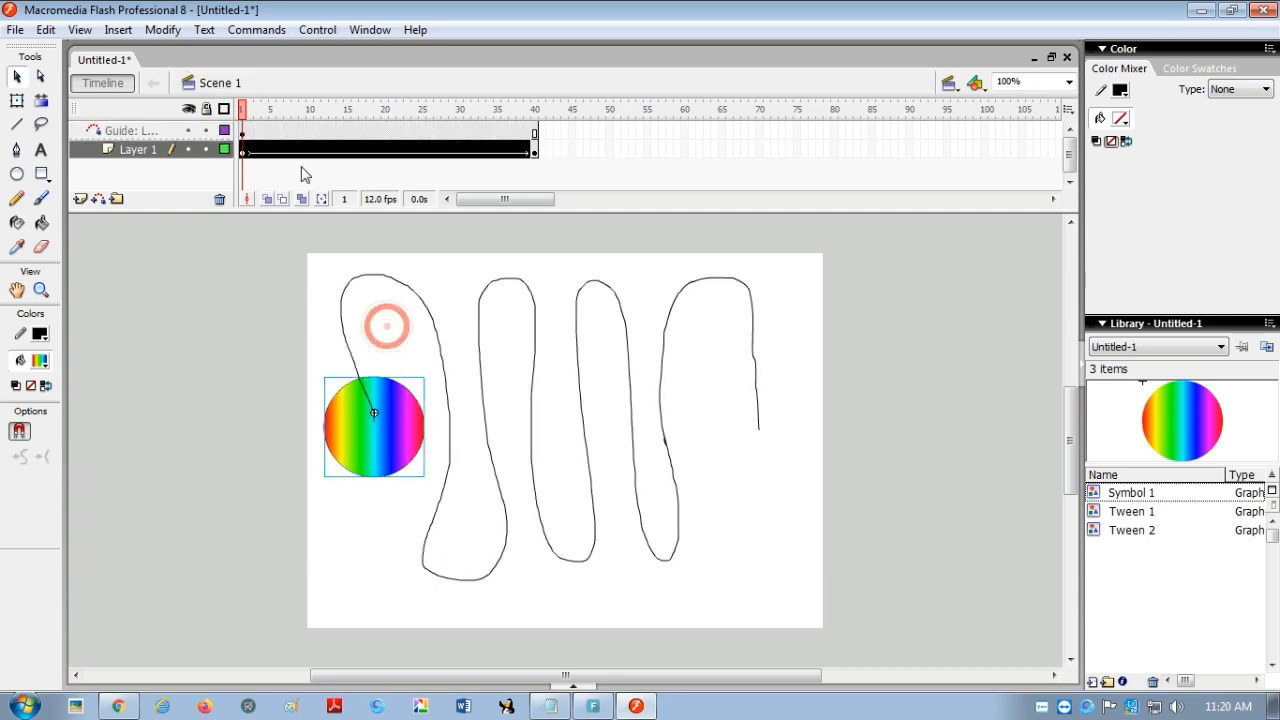
left_click_drag(400, 414, 404, 440)
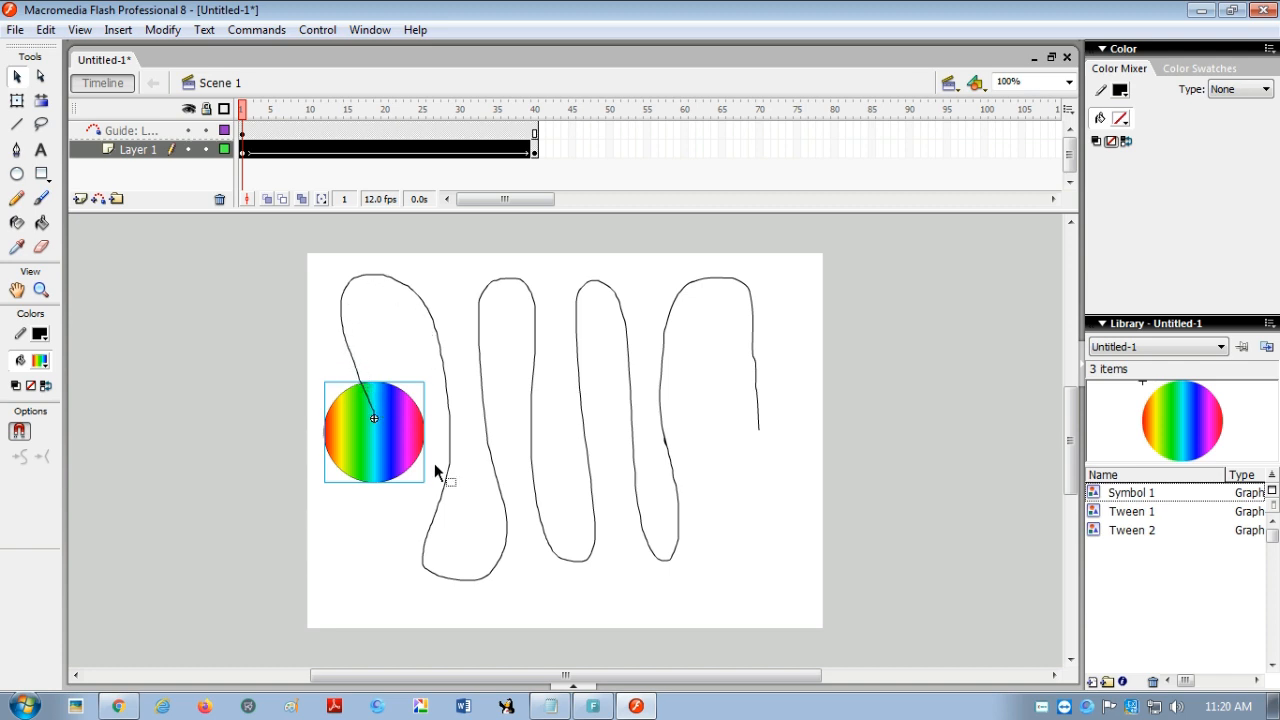
key("ctrl+Return")
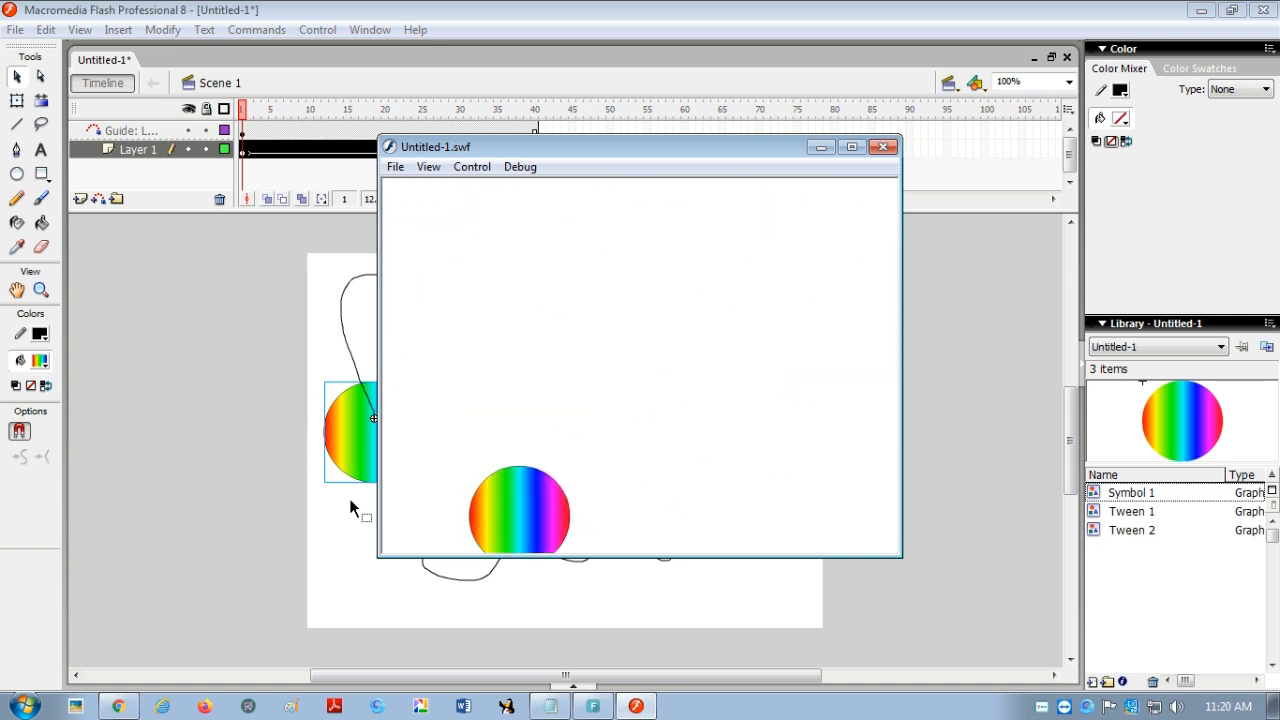
left_click(882, 147)
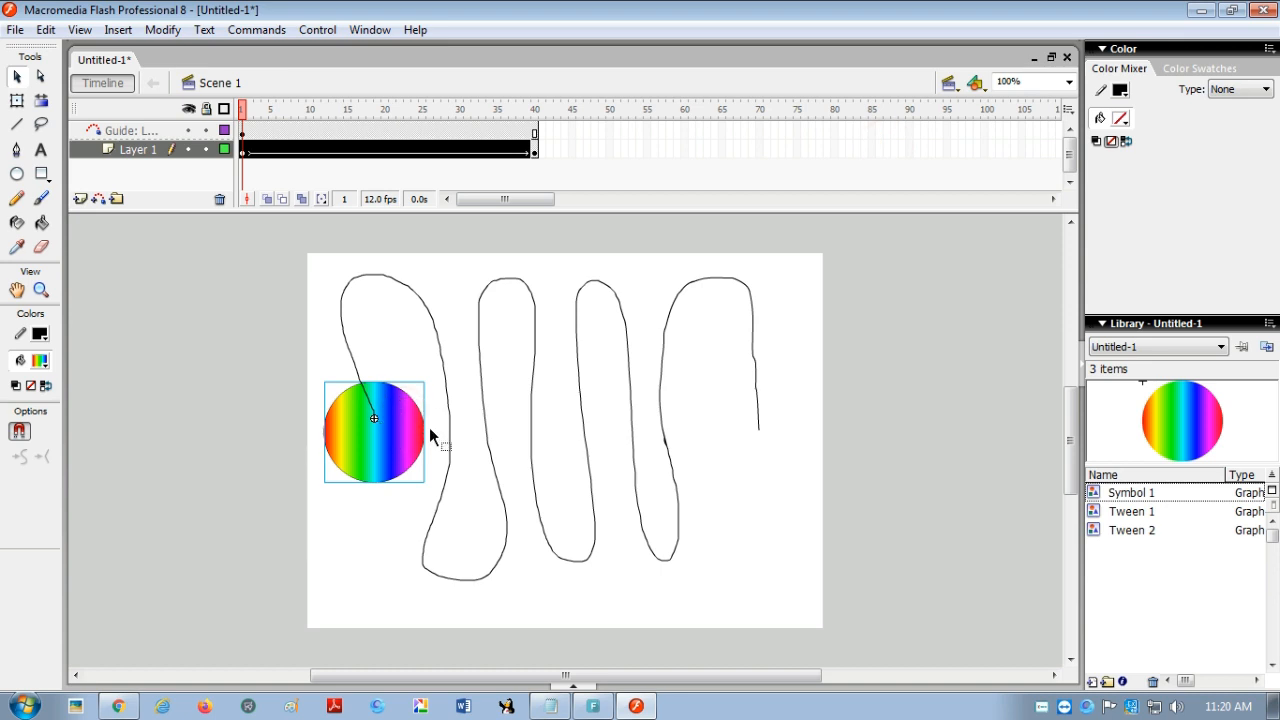
- Check the circle's alignment with the end of the guide path at frame 40 and preview the movie again
left_click(534, 131)
left_click(732, 419)
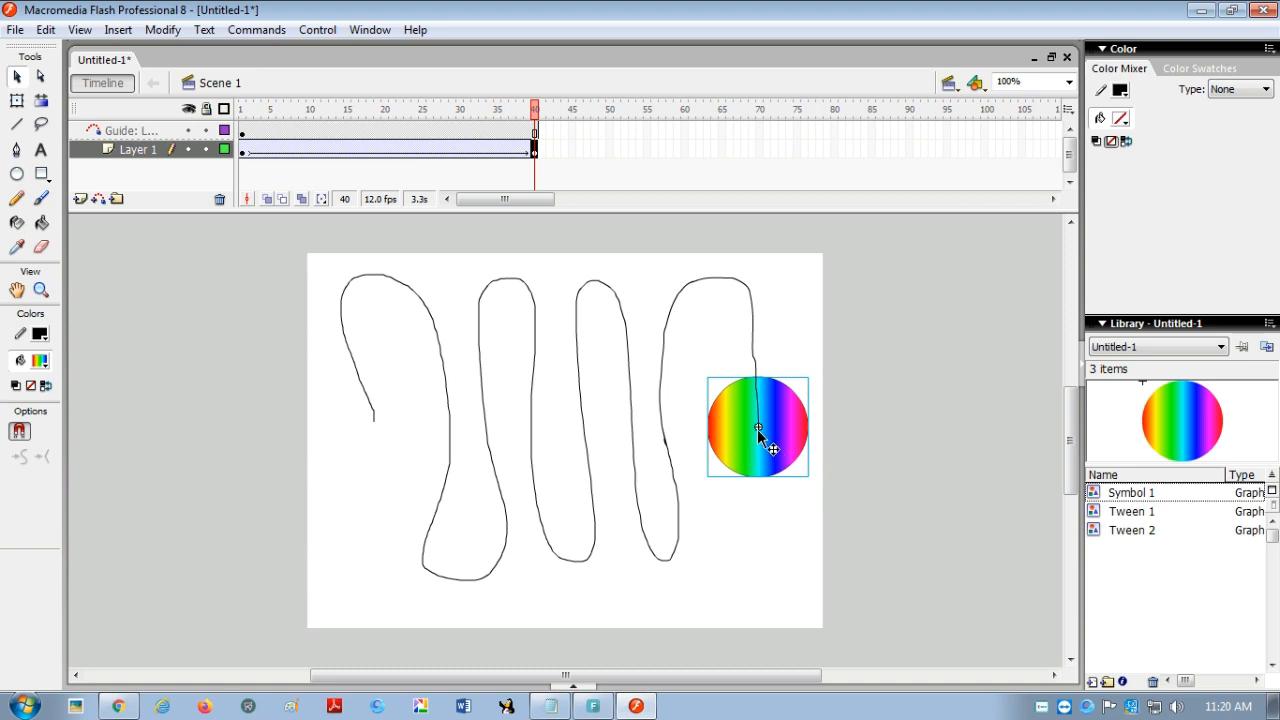
key("ctrl+Return")
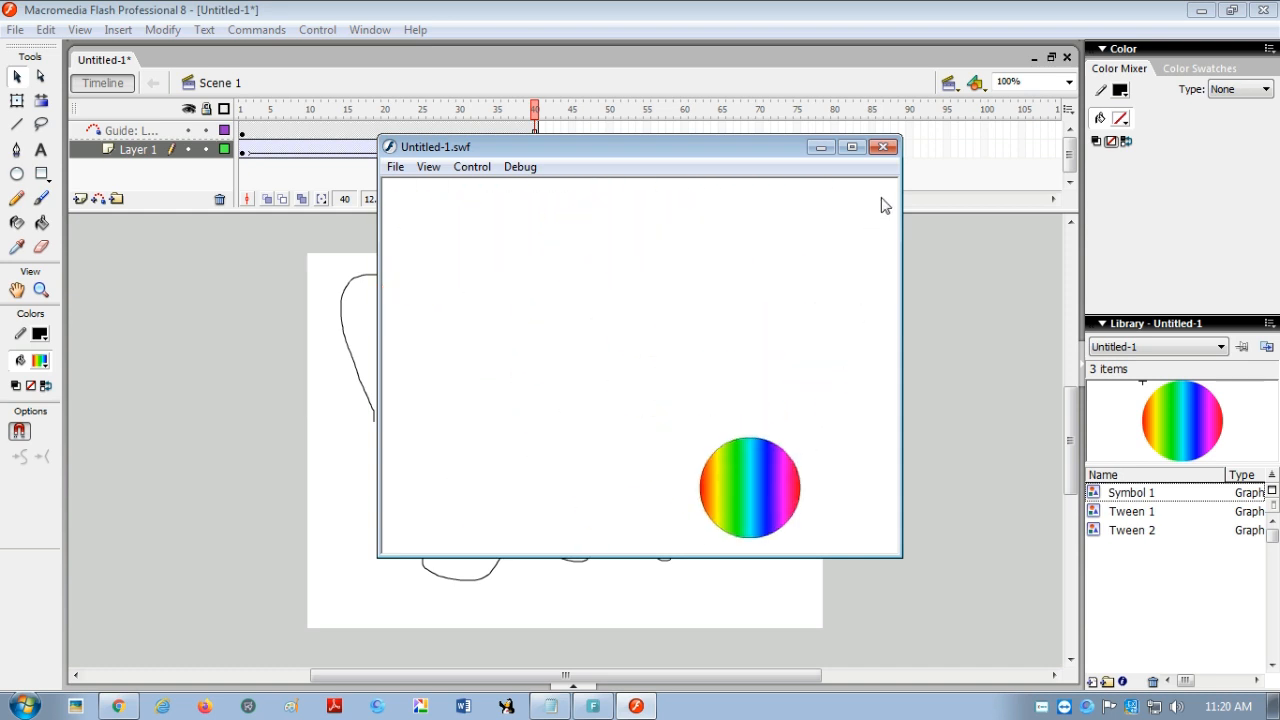
left_click(882, 147)
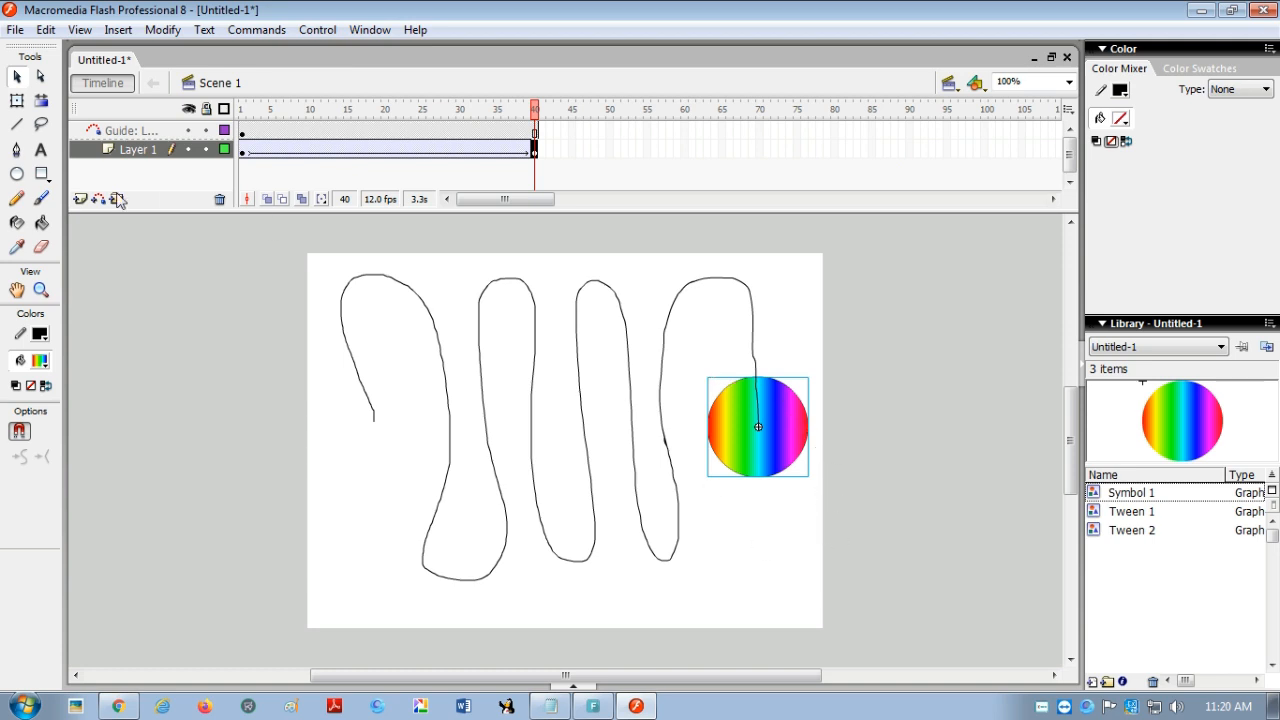
- Create a new blank document
left_click(15, 29)
left_click(35, 52)
left_click(826, 526)
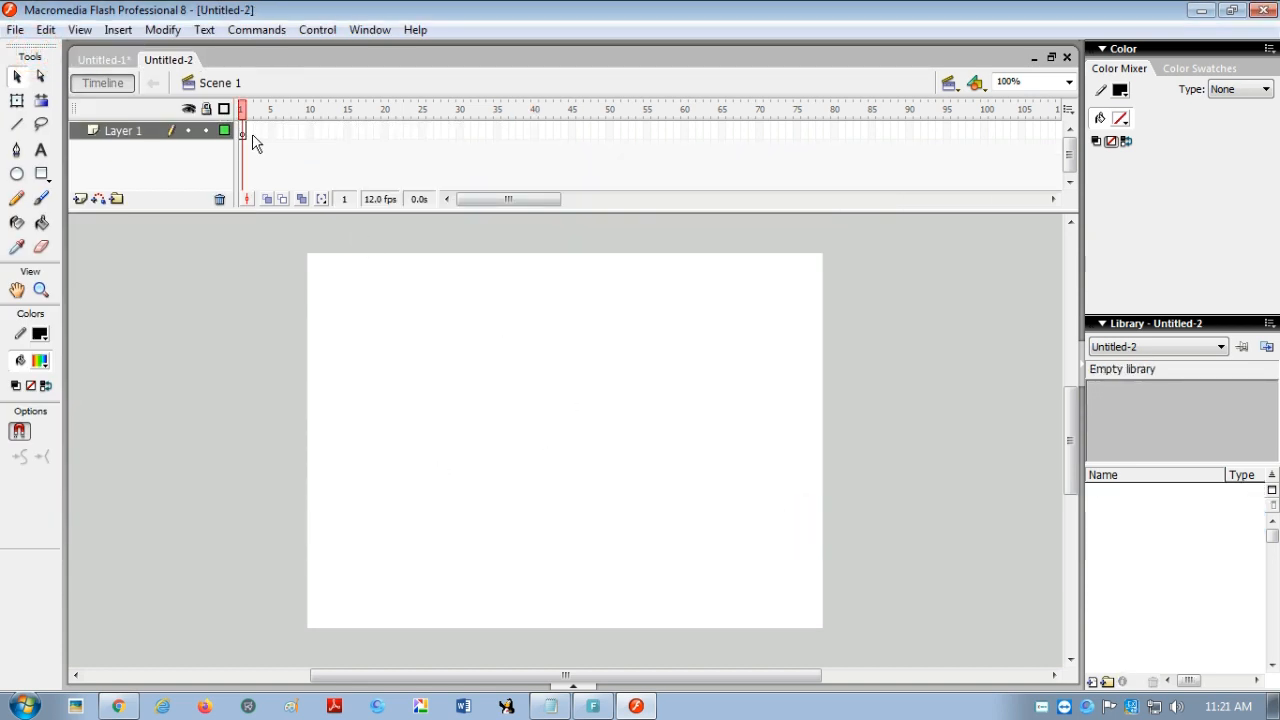
left_click(16, 31)
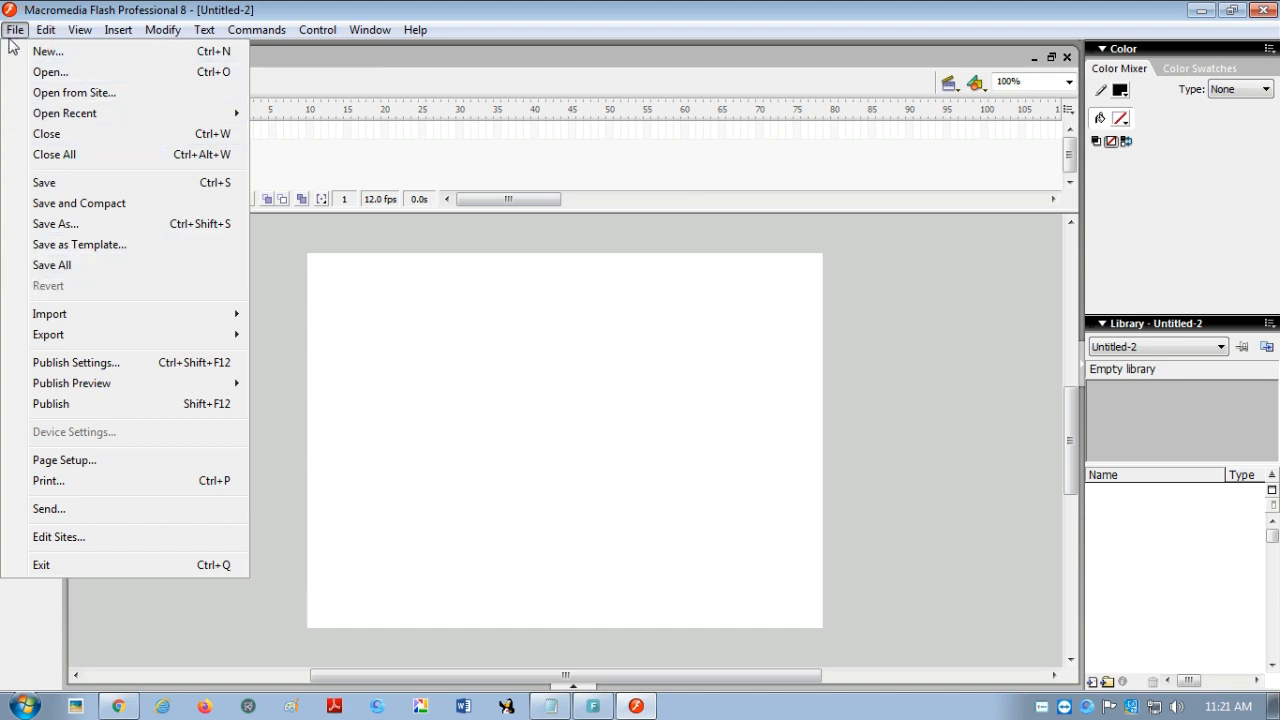
mouse_move(242, 316)
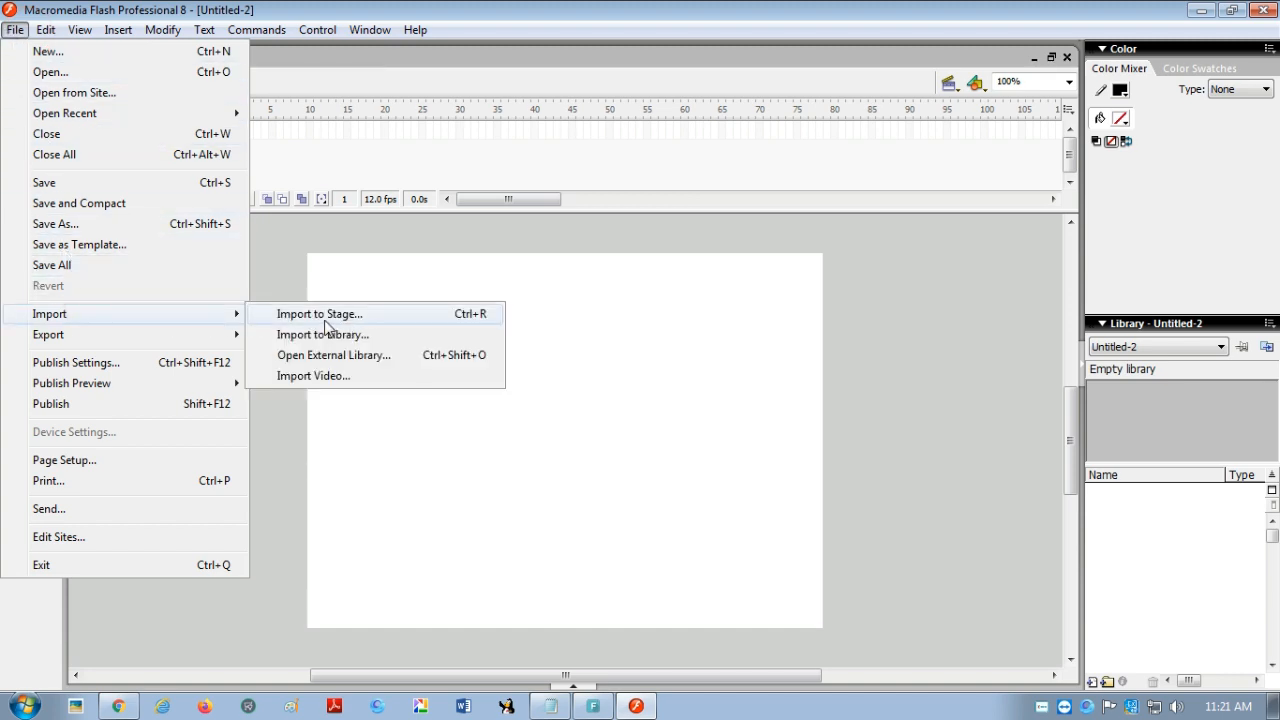
left_click(364, 315)
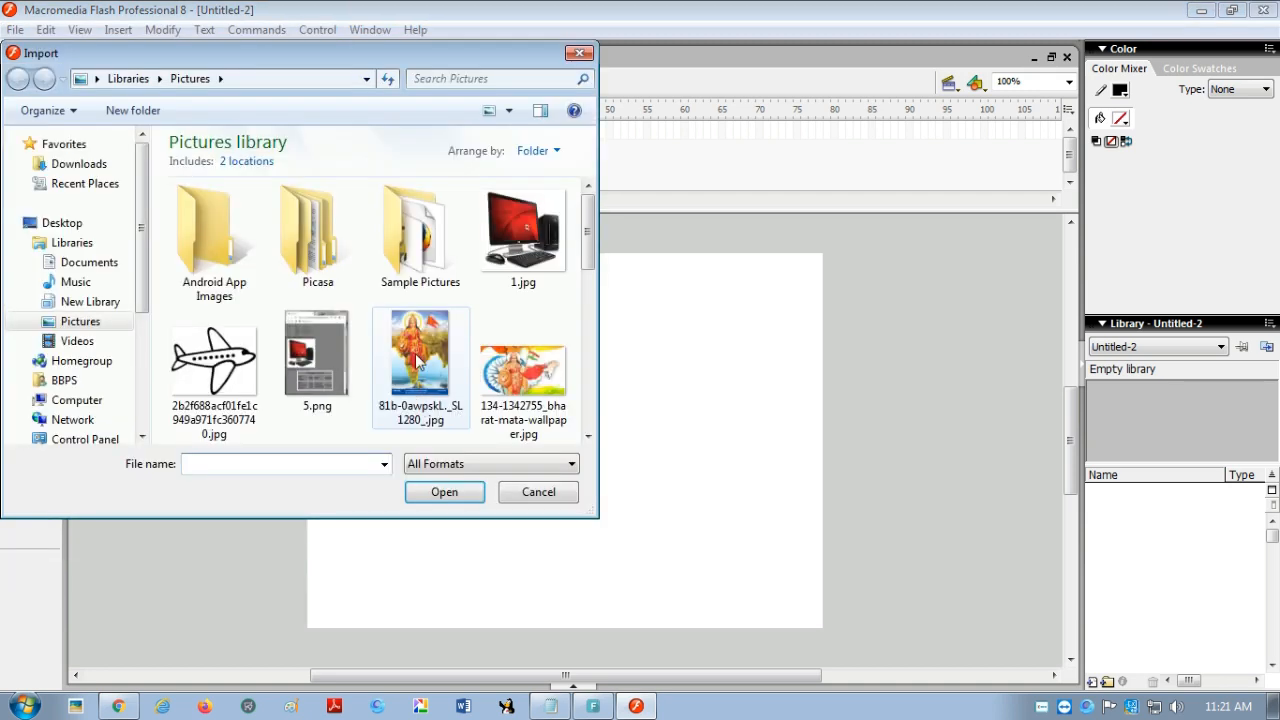
left_click(522, 375)
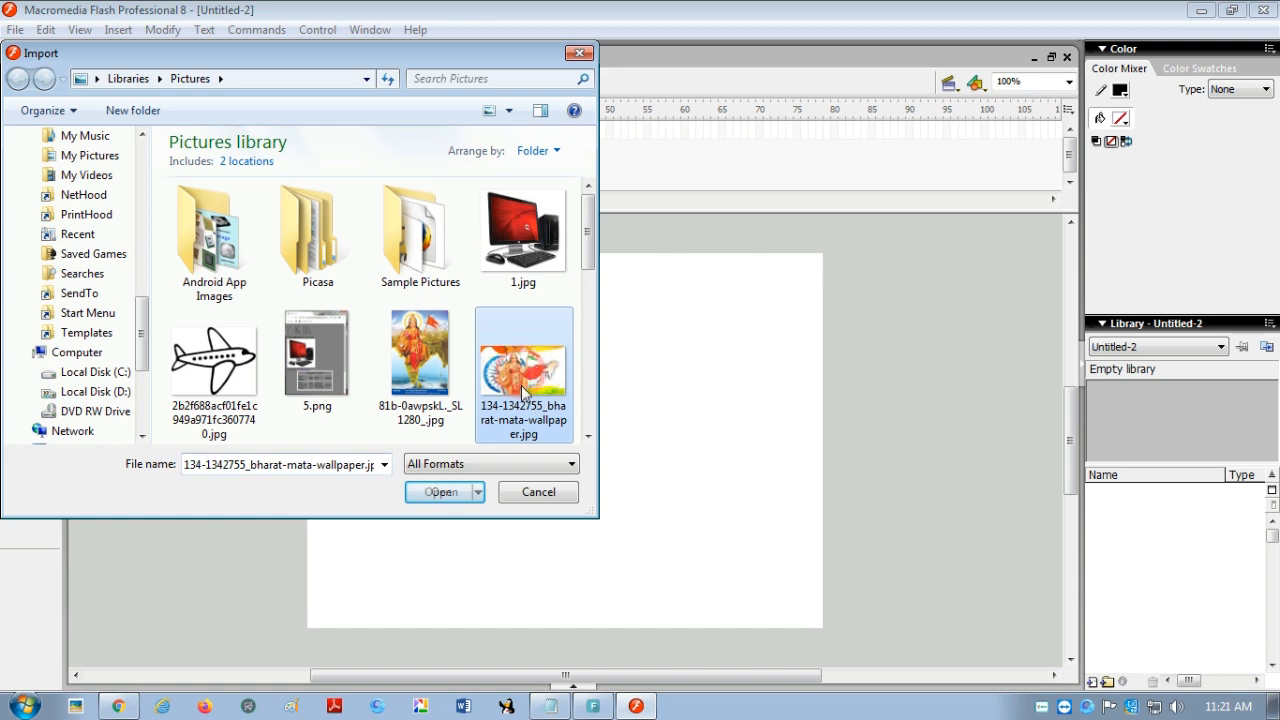
left_click(477, 491)
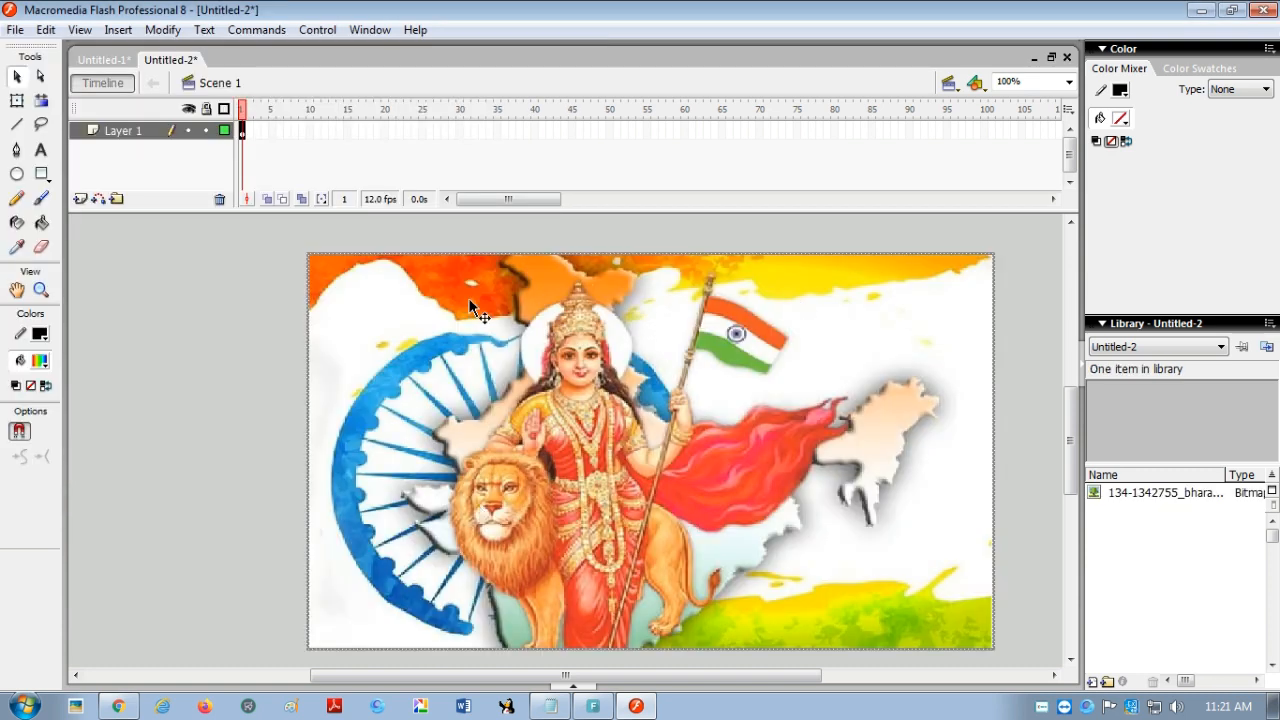
- Scale the imported picture with Free Transform and reposition it so its width matches the stage
left_click(17, 101)
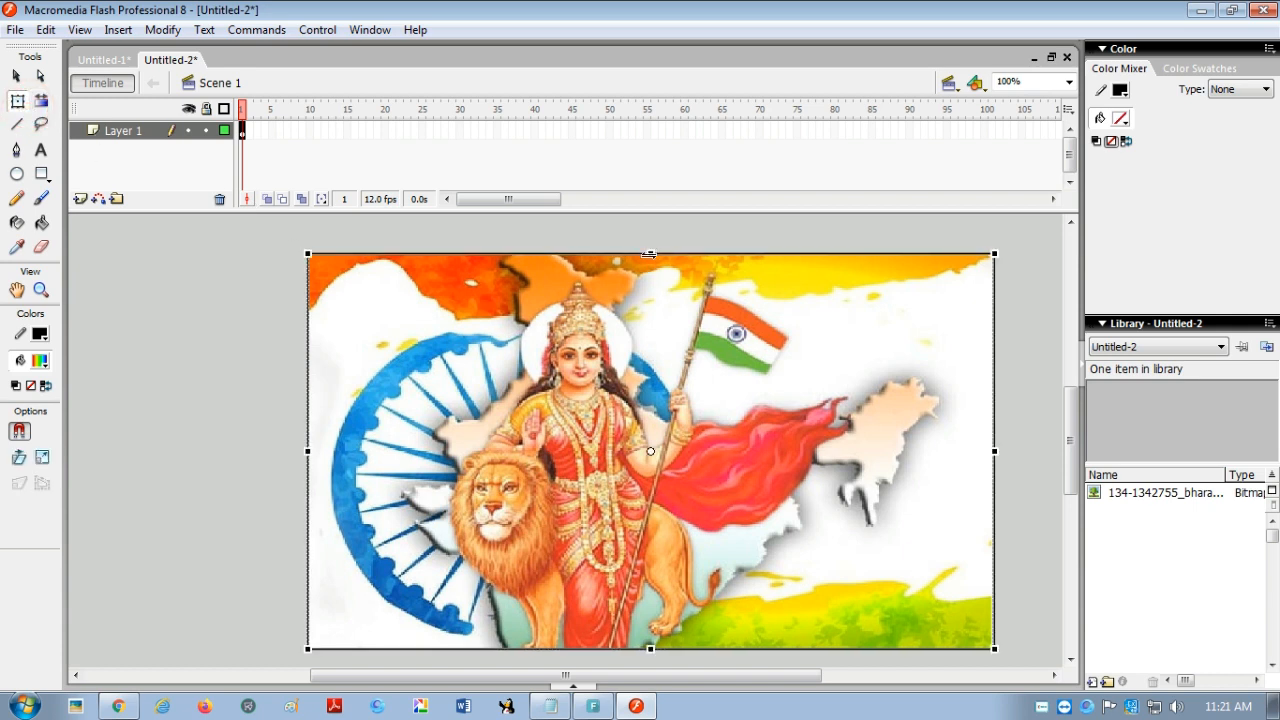
left_click_drag(649, 253, 650, 287)
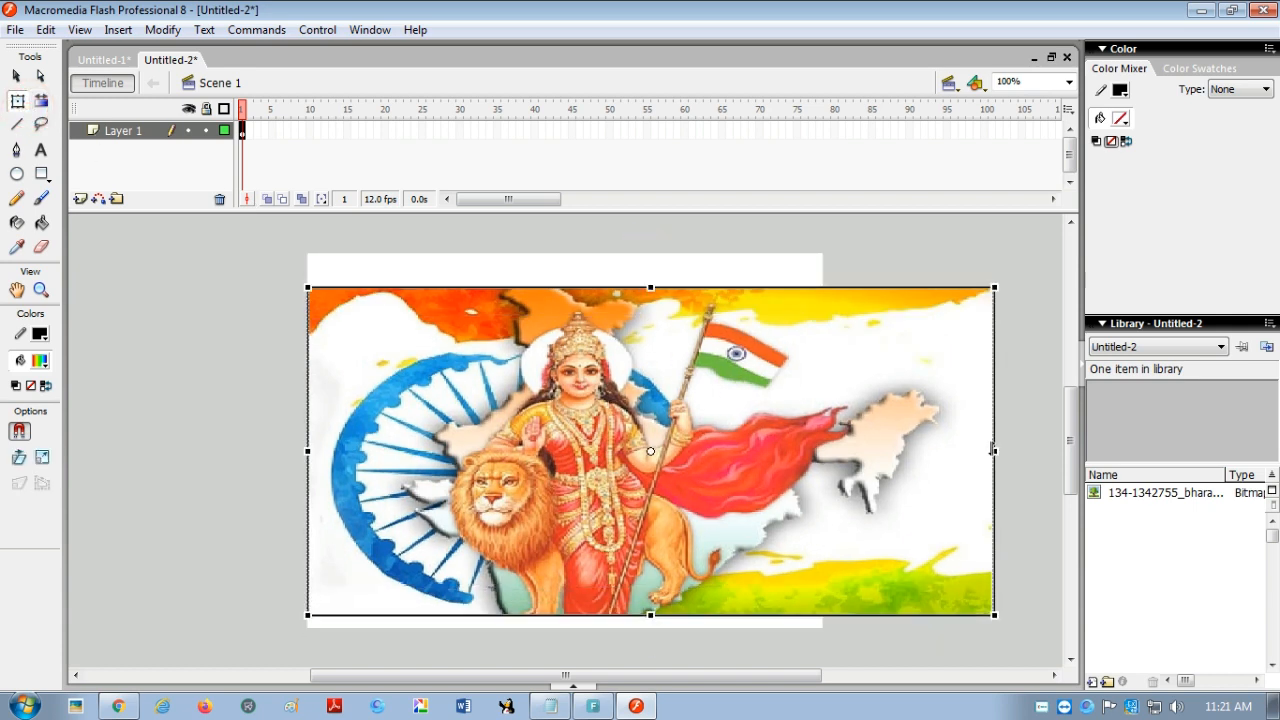
left_click_drag(995, 449, 854, 449)
left_click_drag(712, 448, 612, 438)
left_click_drag(767, 433, 807, 433)
left_click_drag(815, 433, 820, 433)
- Stretch the picture's height and nudge it so it covers the stage from top to bottom edge
left_click(561, 265)
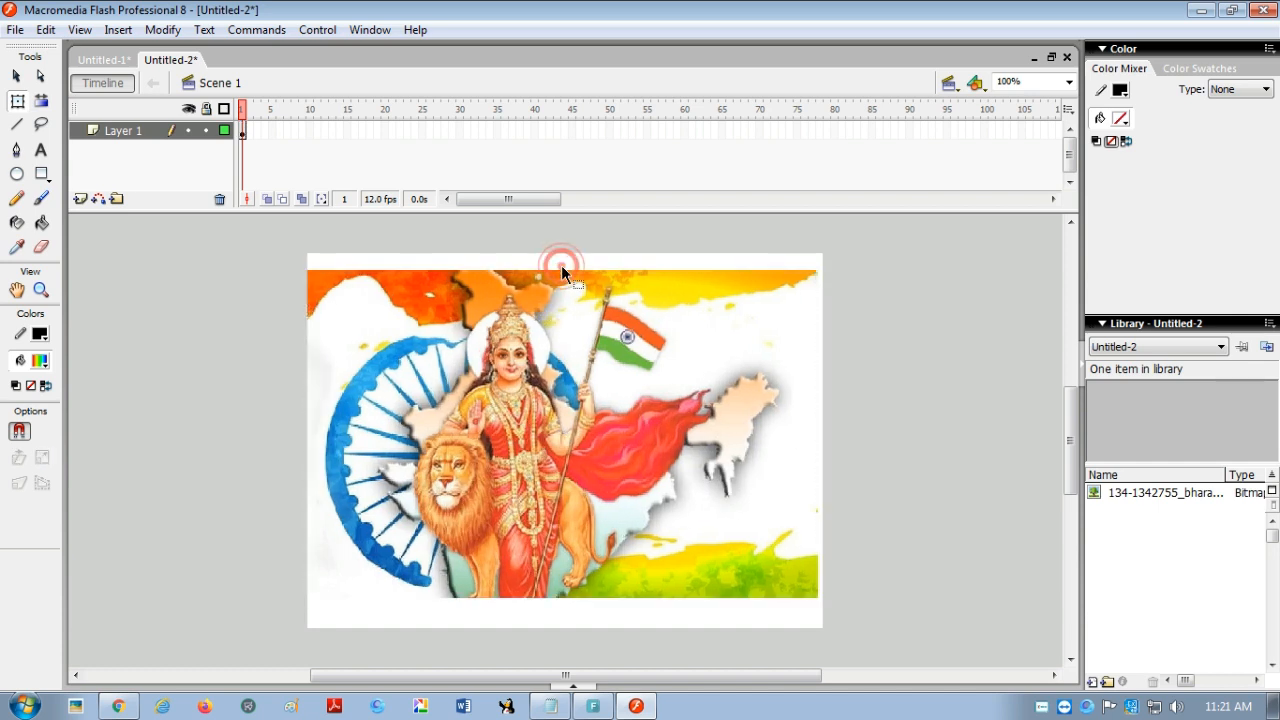
left_click(563, 278)
left_click_drag(563, 270, 563, 254)
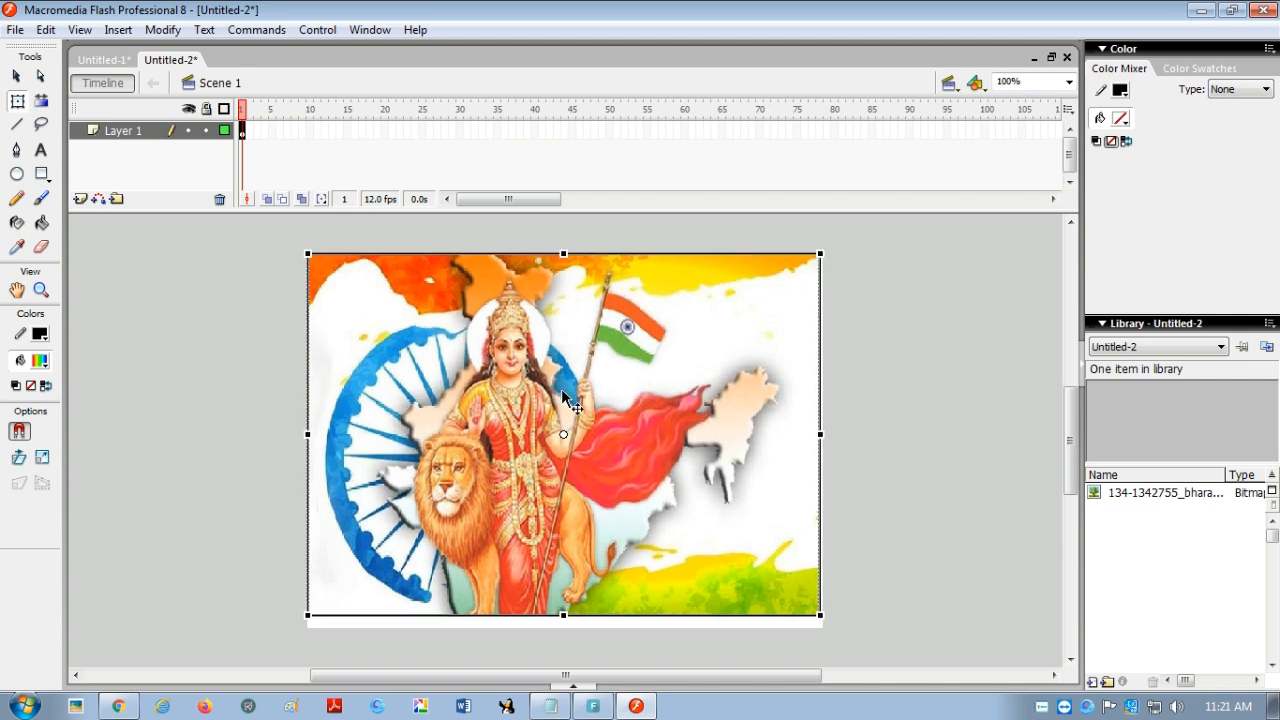
left_click_drag(562, 394, 562, 399)
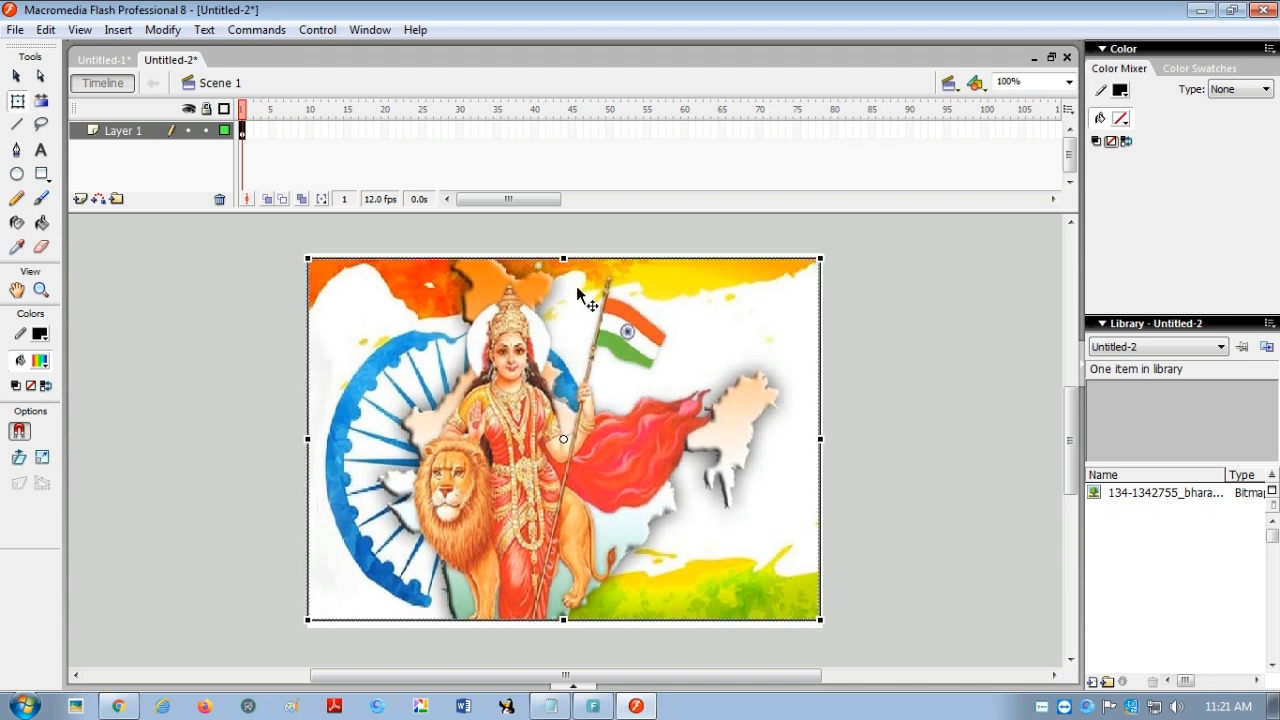
left_click_drag(563, 259, 563, 254)
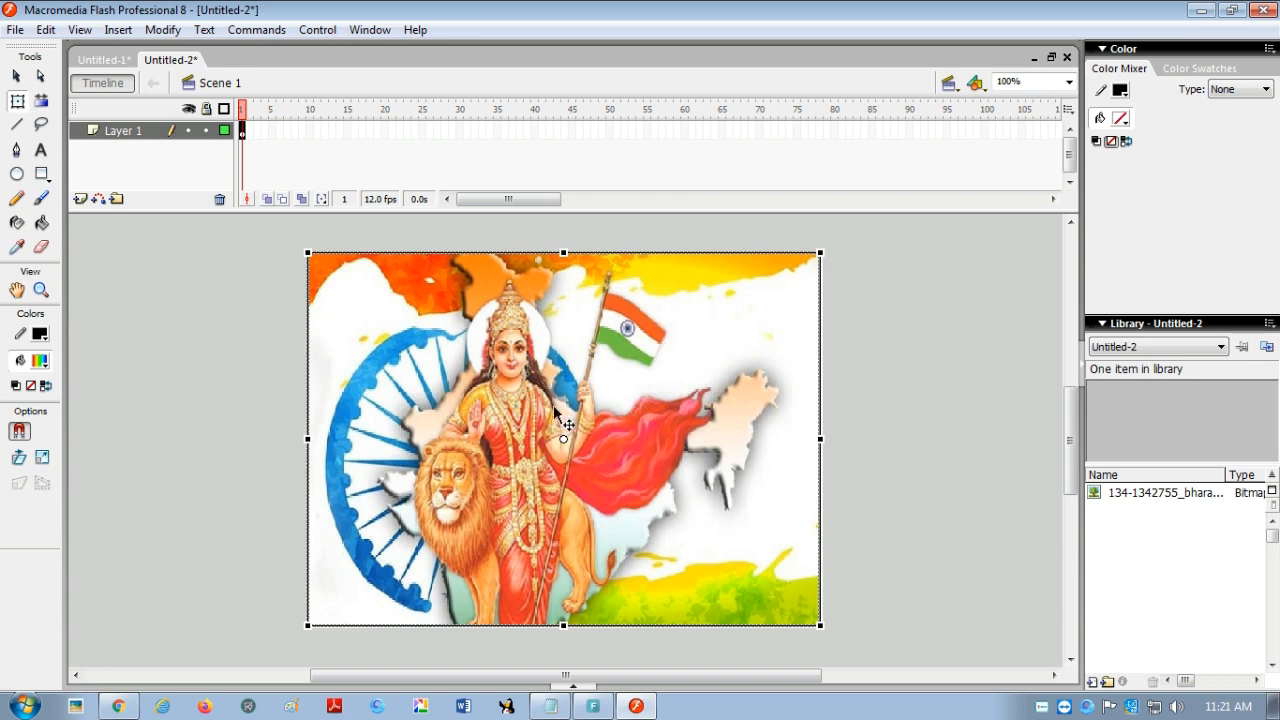
left_click(251, 391)
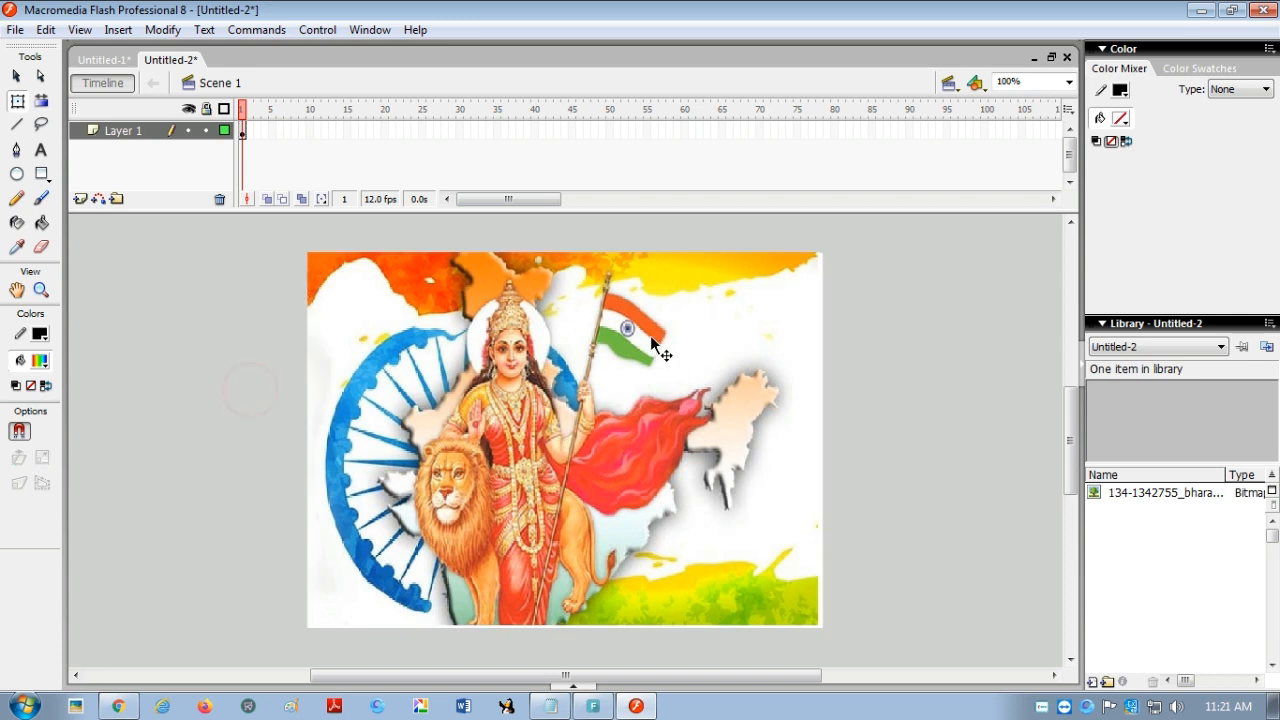
- Insert a new layer above the picture layer
left_click(244, 136)
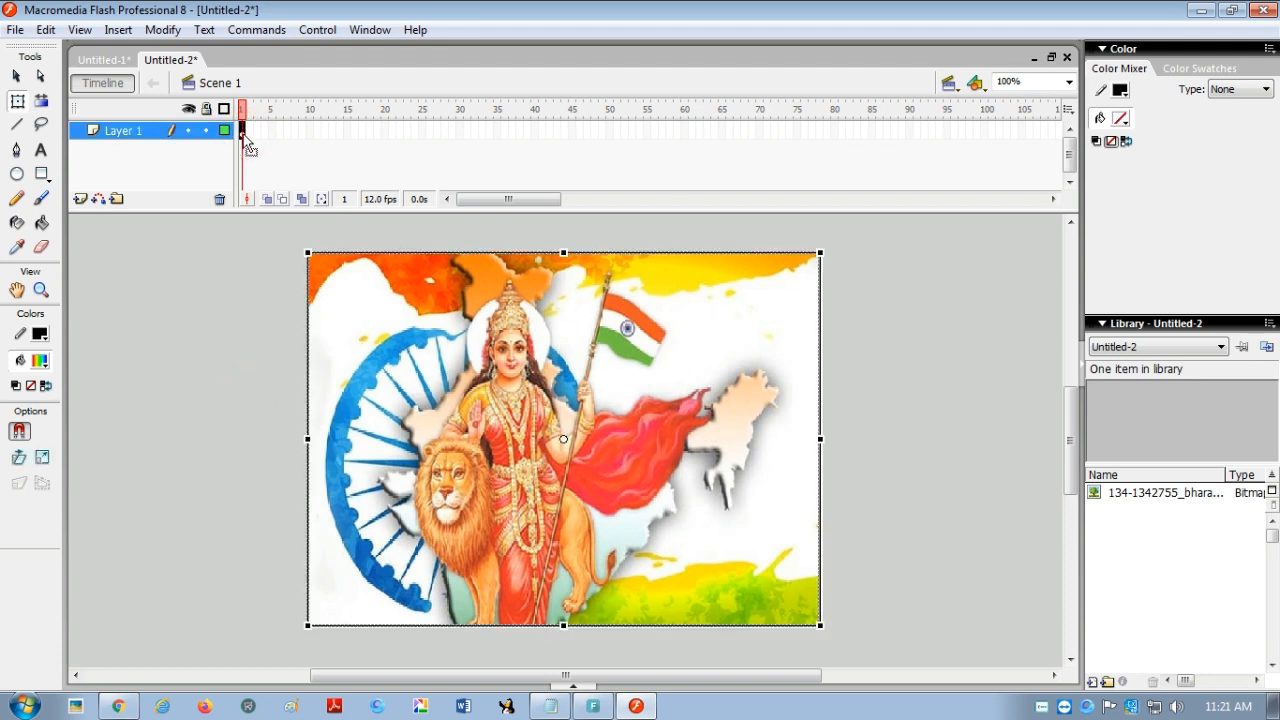
right_click(131, 136)
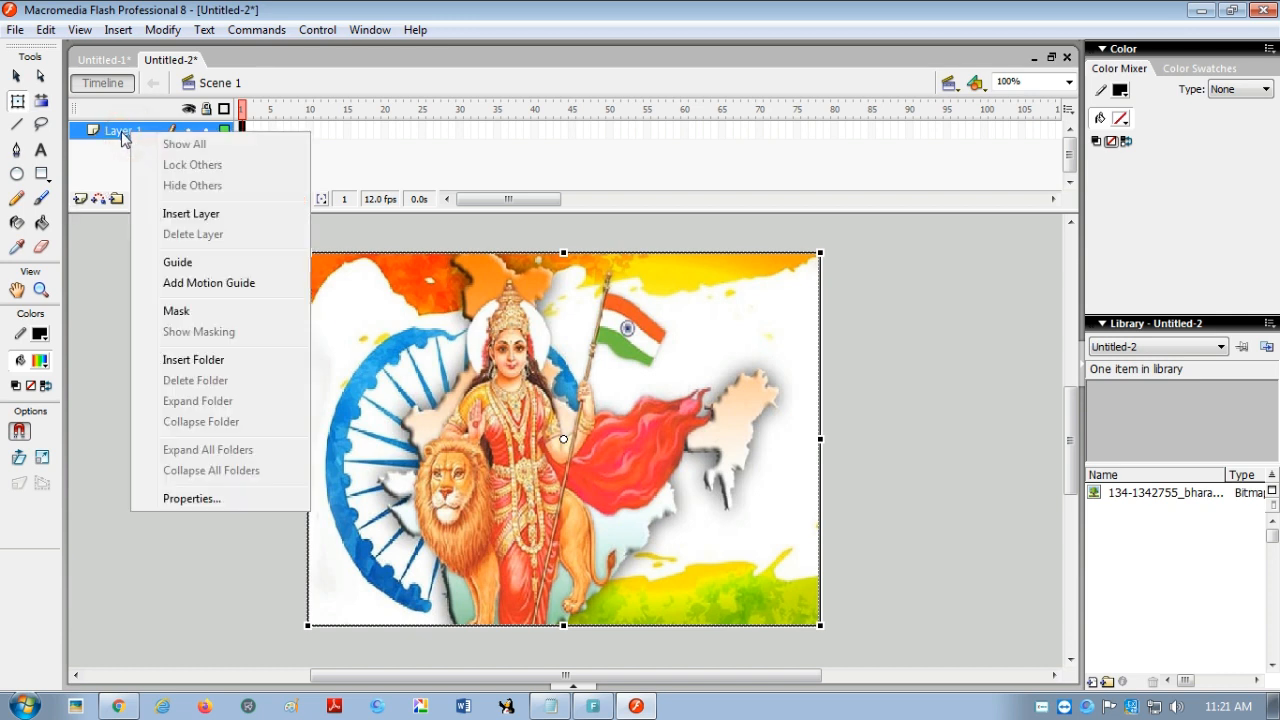
left_click(223, 213)
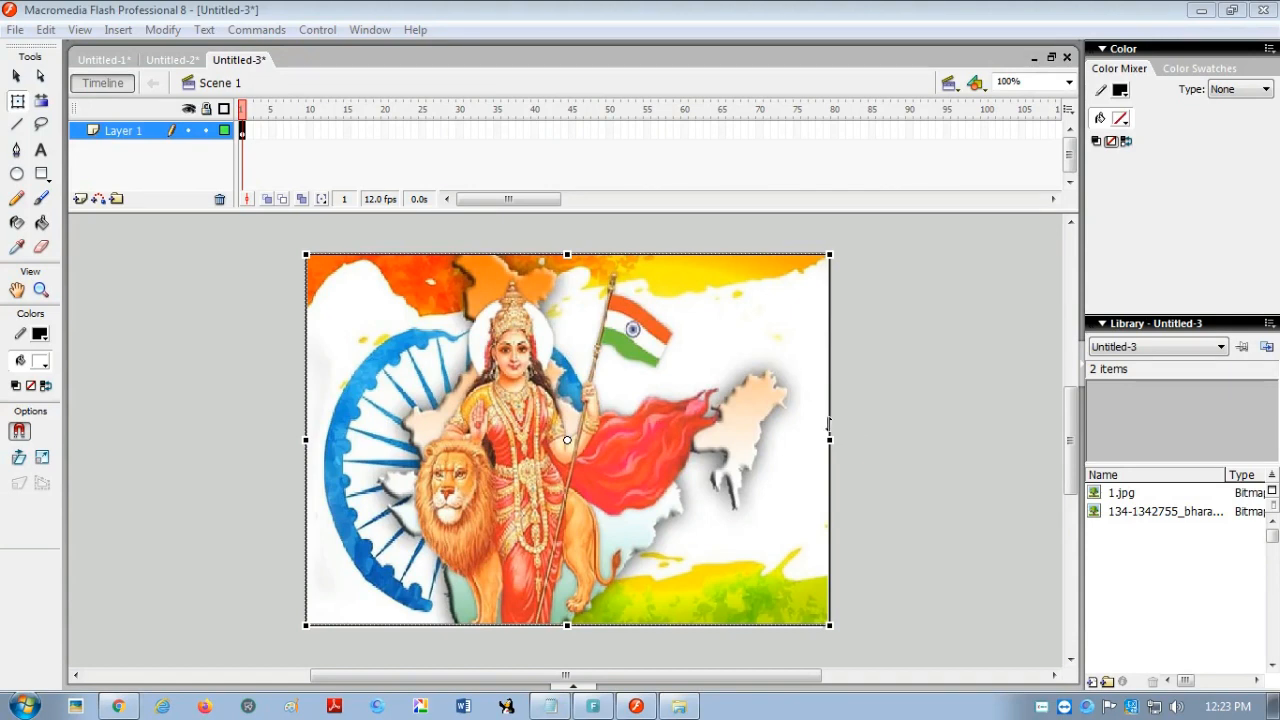
right_click(144, 134)
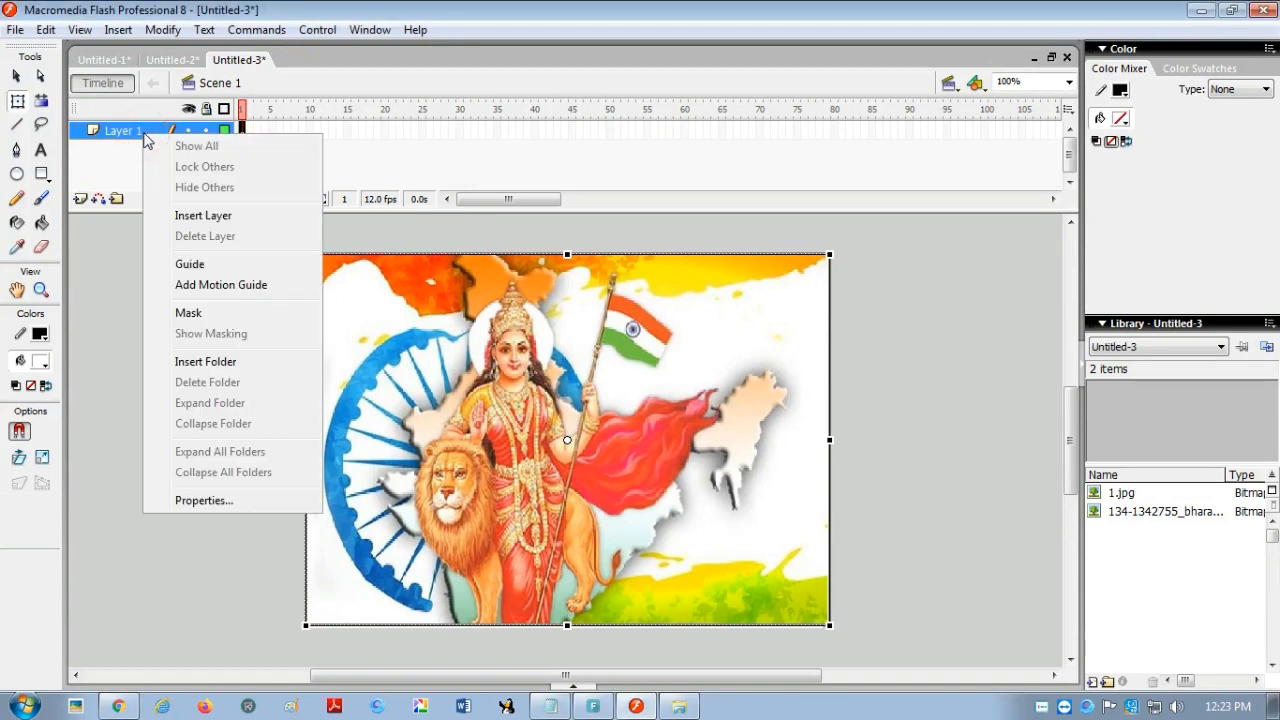
left_click(228, 218)
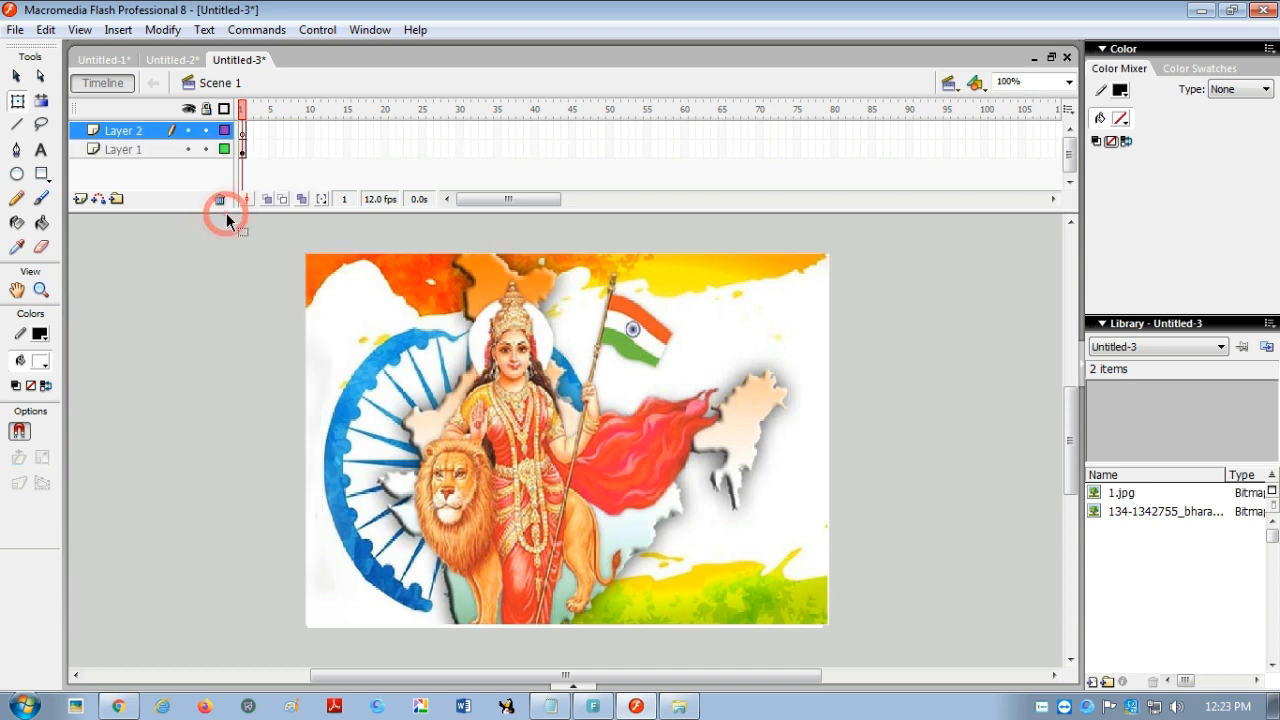
- Draw a white-filled circle over the picture's upper-left area on frame 1 of Layer 2
left_click(243, 134)
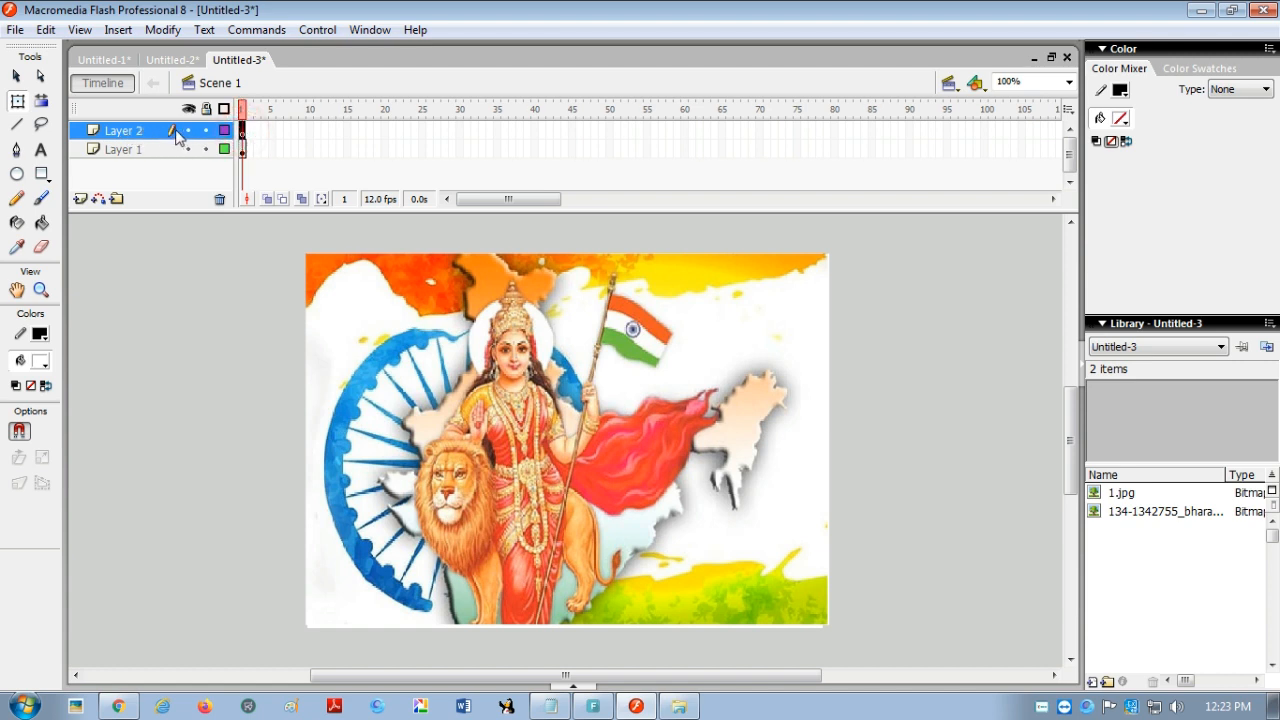
left_click(18, 175)
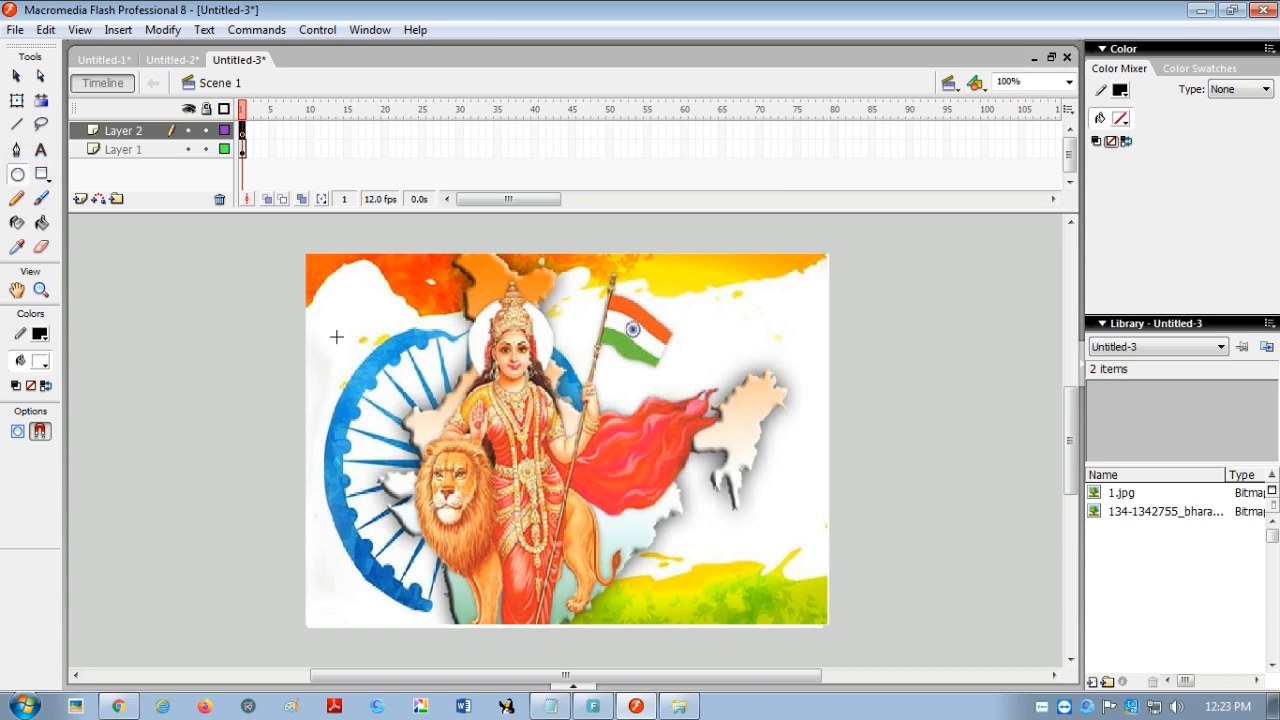
left_click_drag(332, 316, 434, 421)
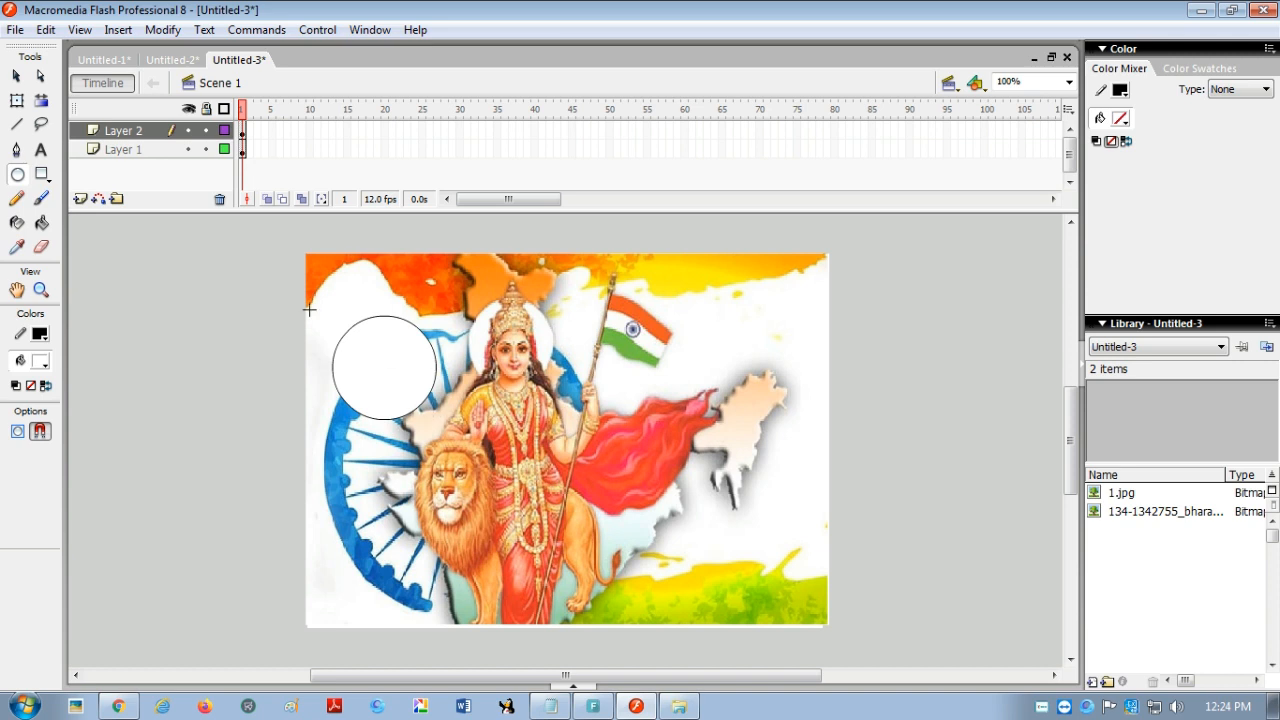
- Convert the circle's fill to a movie clip symbol
left_click(16, 76)
right_click(392, 352)
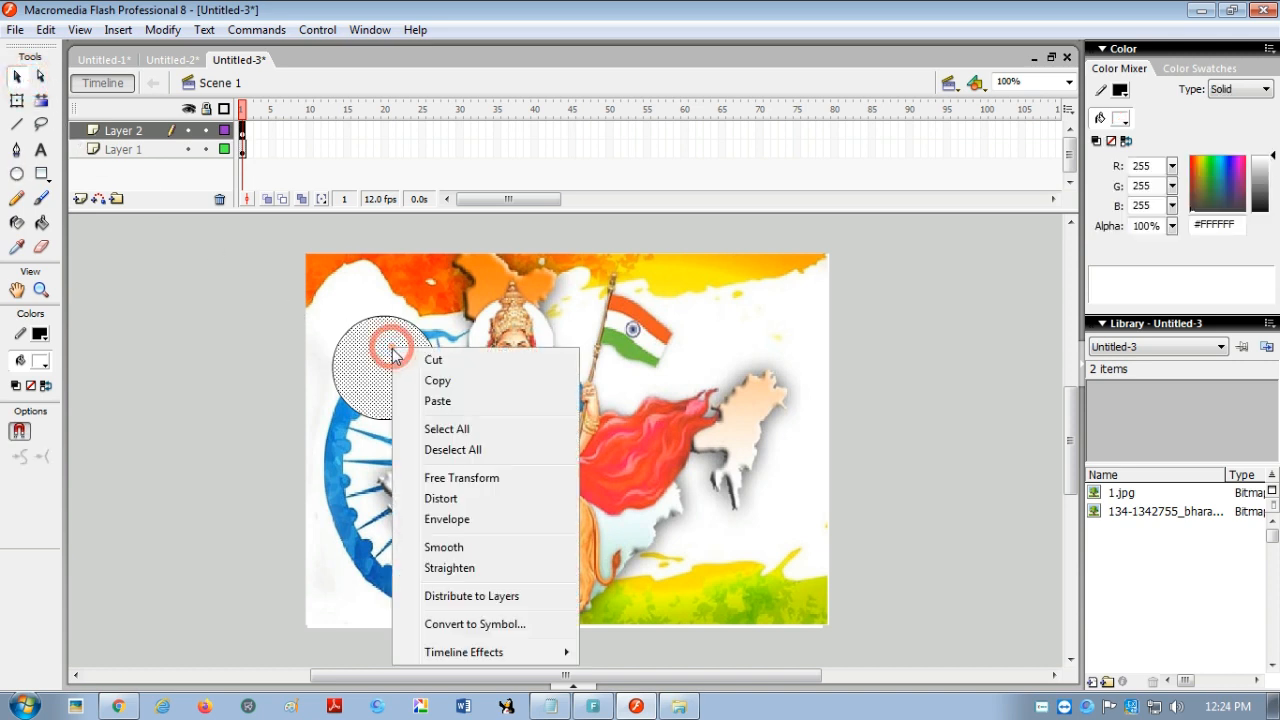
left_click(470, 624)
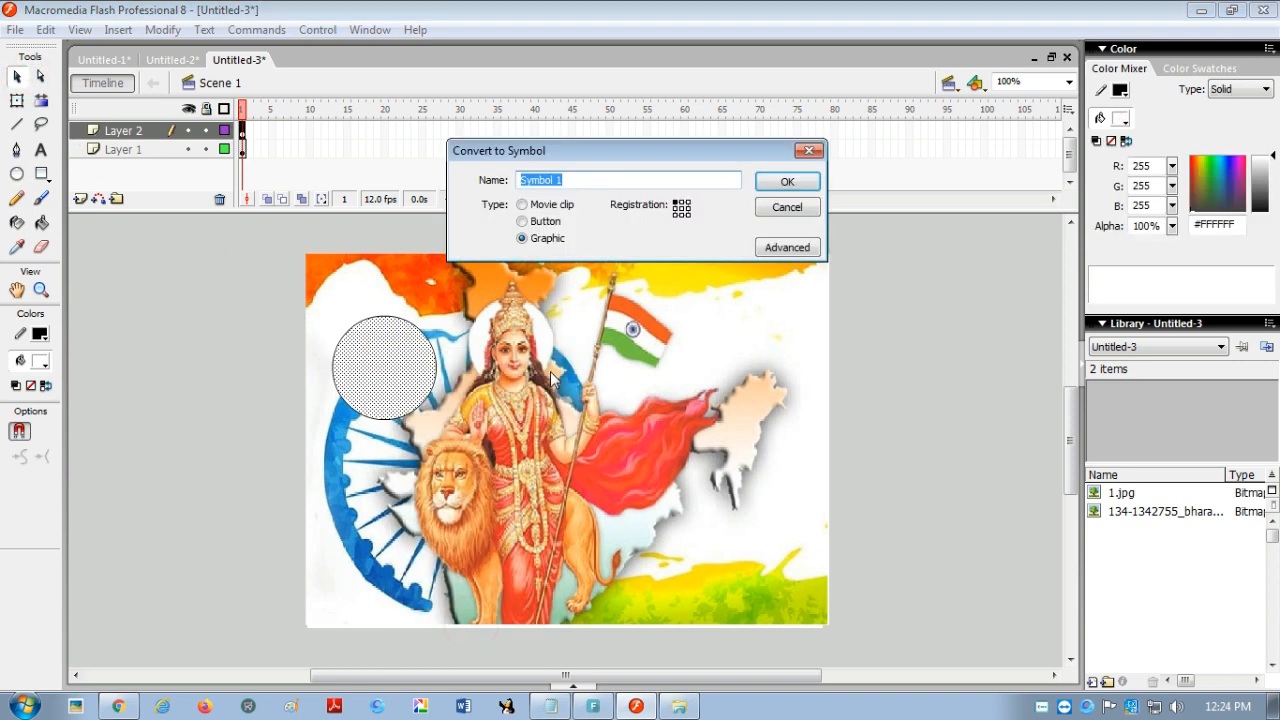
left_click(547, 207)
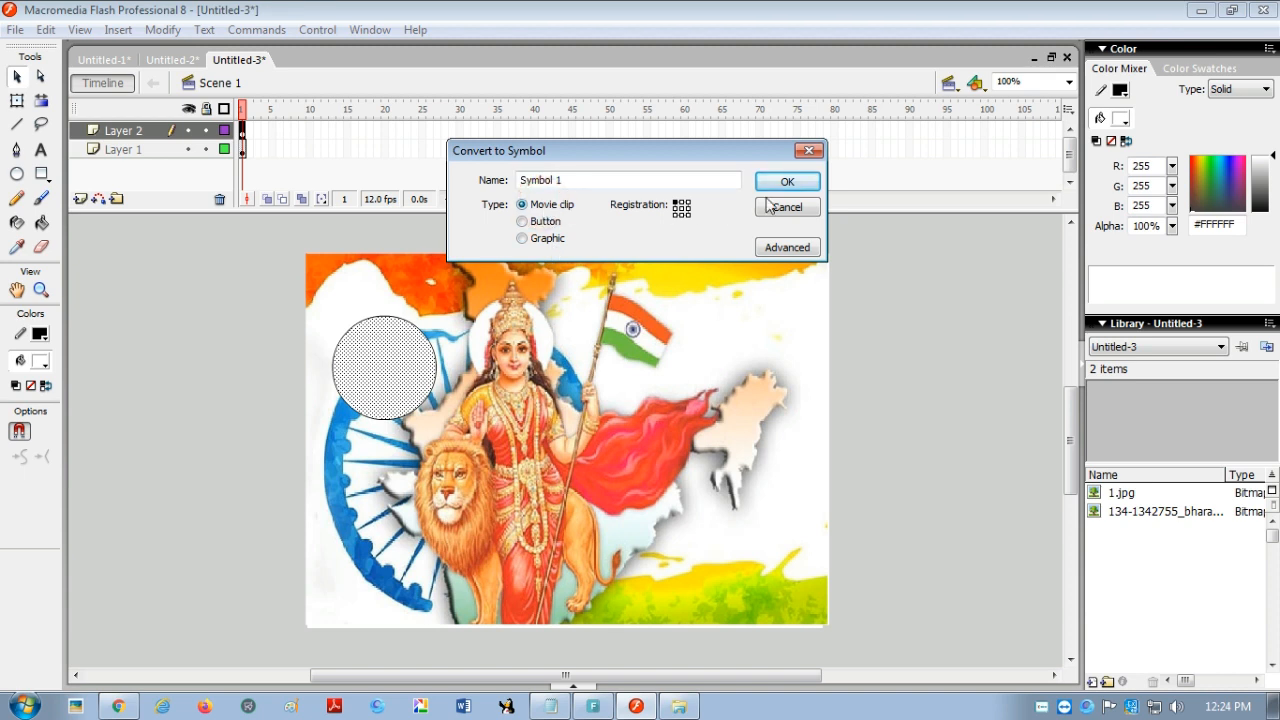
left_click(802, 187)
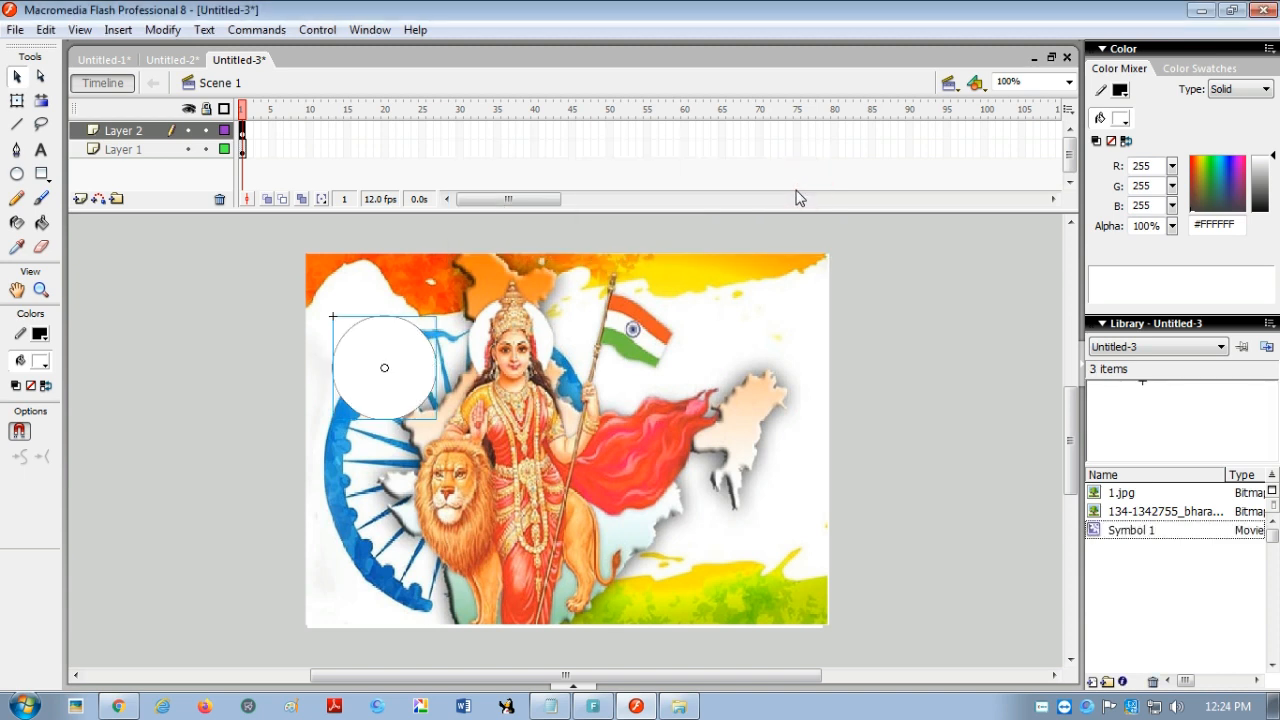
- Add a keyframe at frame 41 of Layer 2 with the circle near the stage's lower-right corner, and create a motion tween
left_click(541, 130)
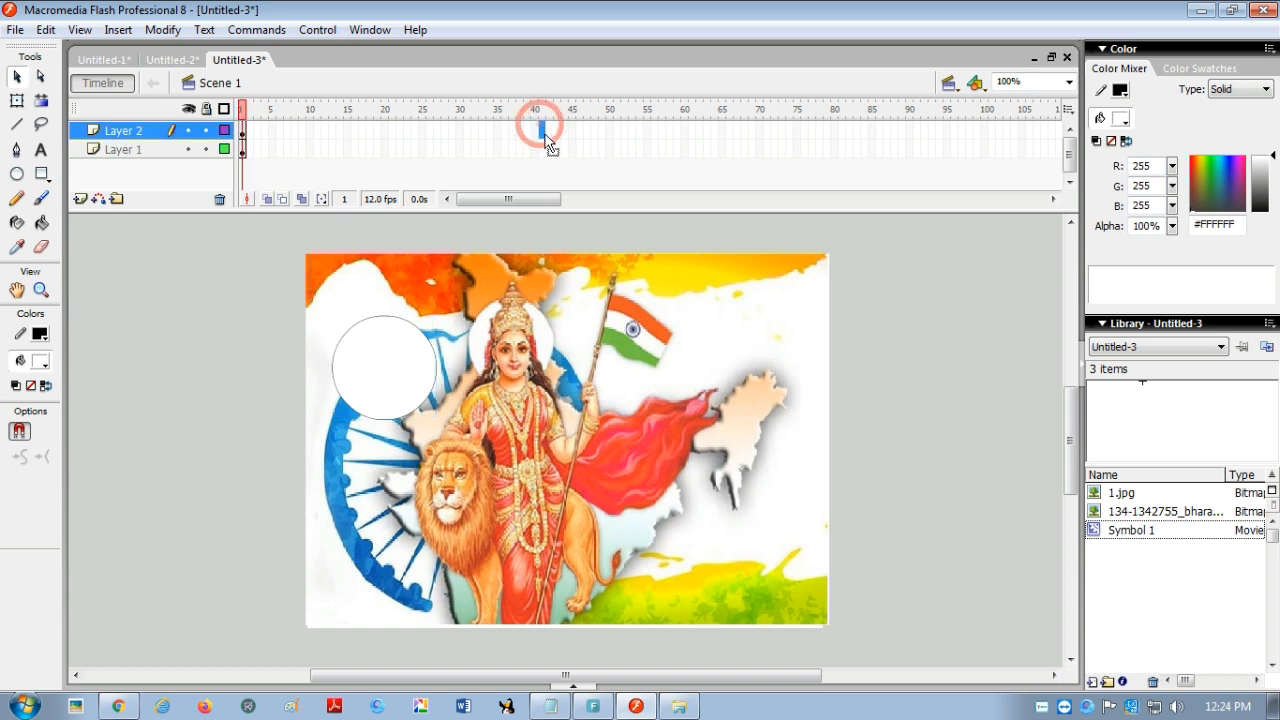
key("F6")
left_click_drag(407, 382, 741, 557)
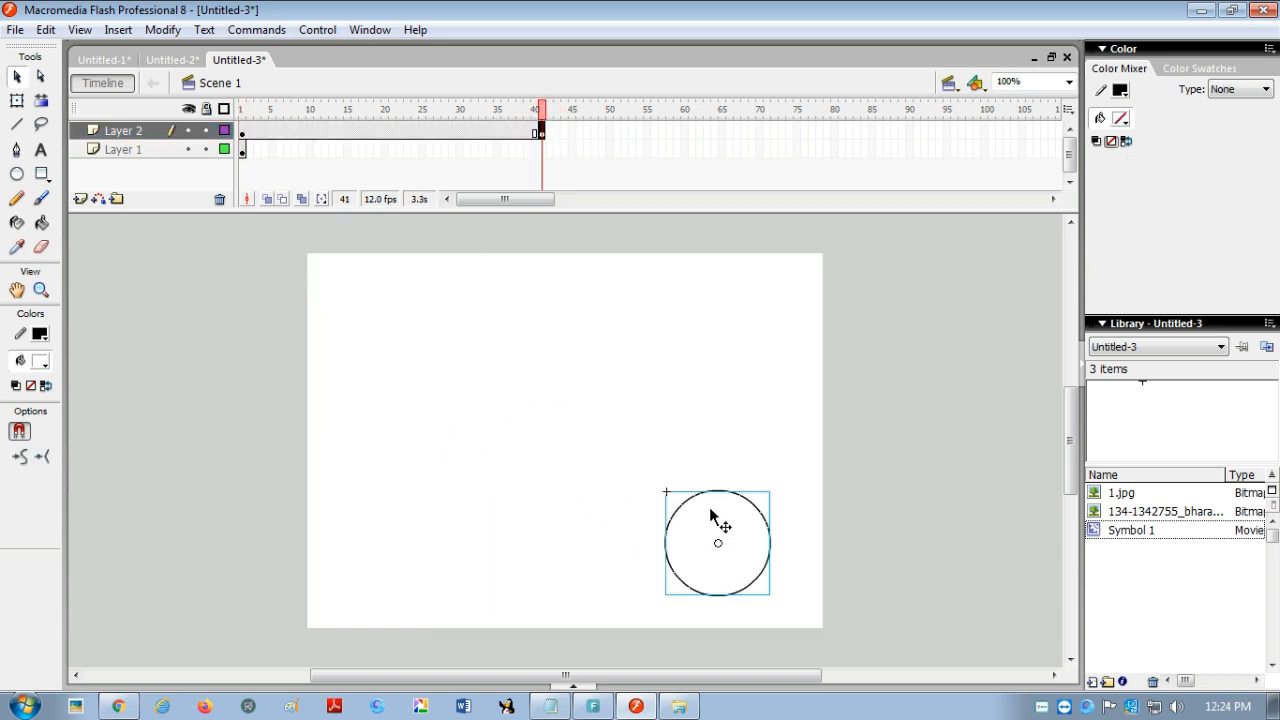
right_click(408, 130)
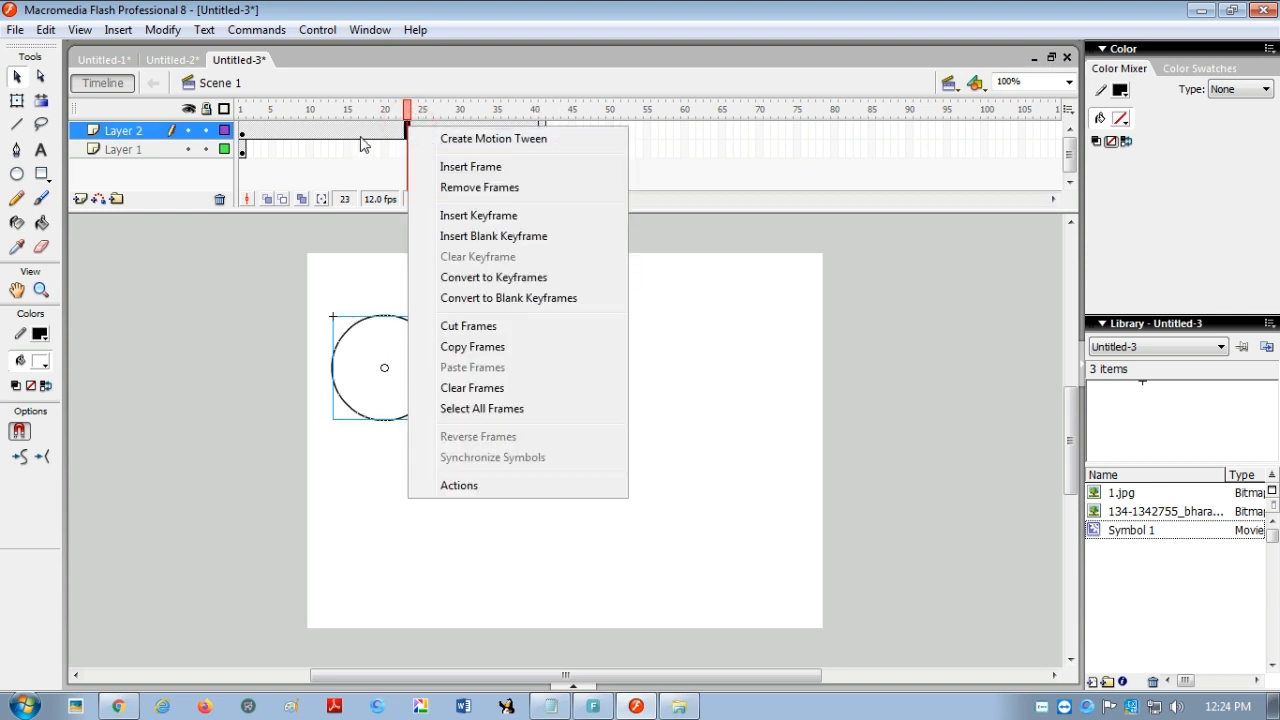
left_click(481, 140)
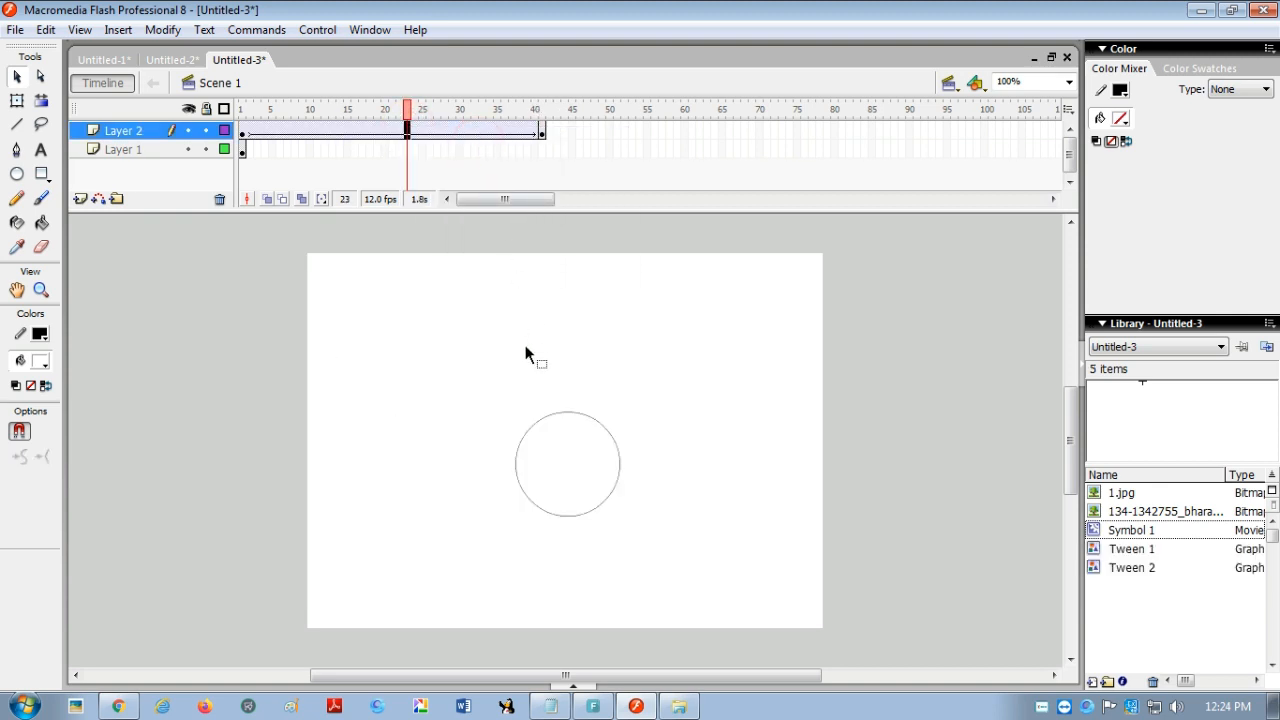
- Extend the picture on Layer 1 with a keyframe at frame 41 and preview the movie
left_click(244, 151)
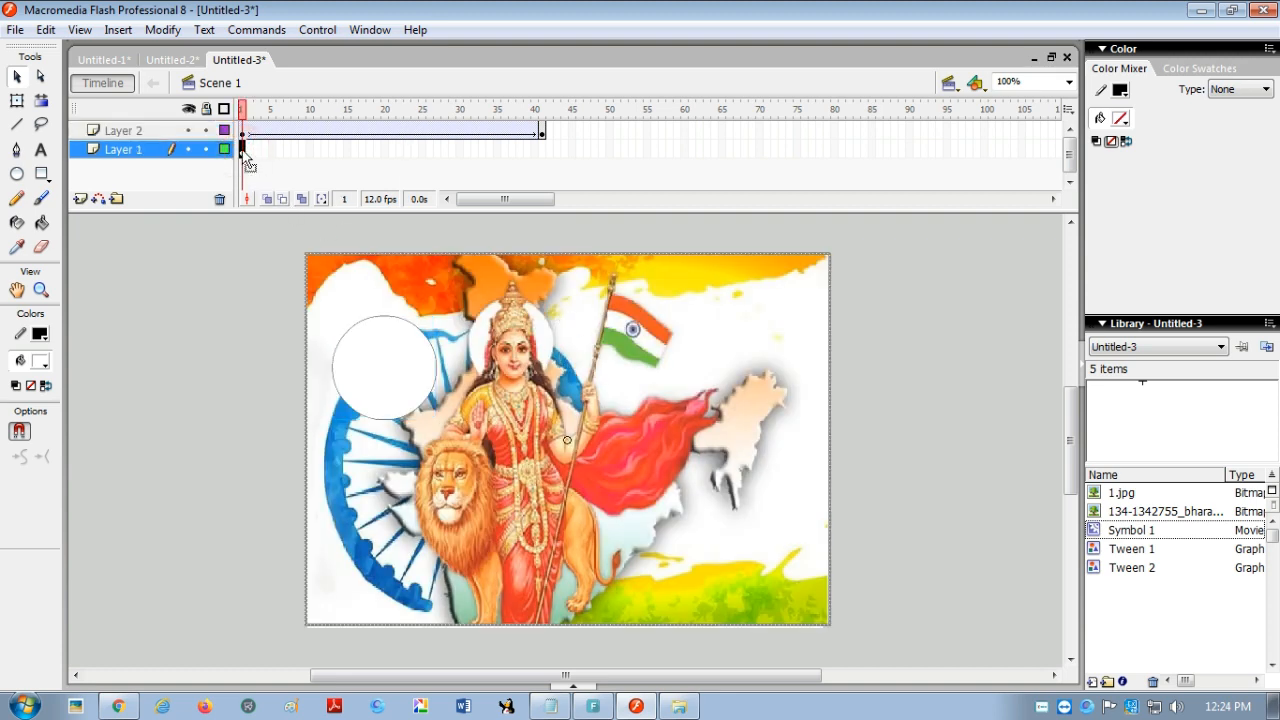
left_click(543, 149)
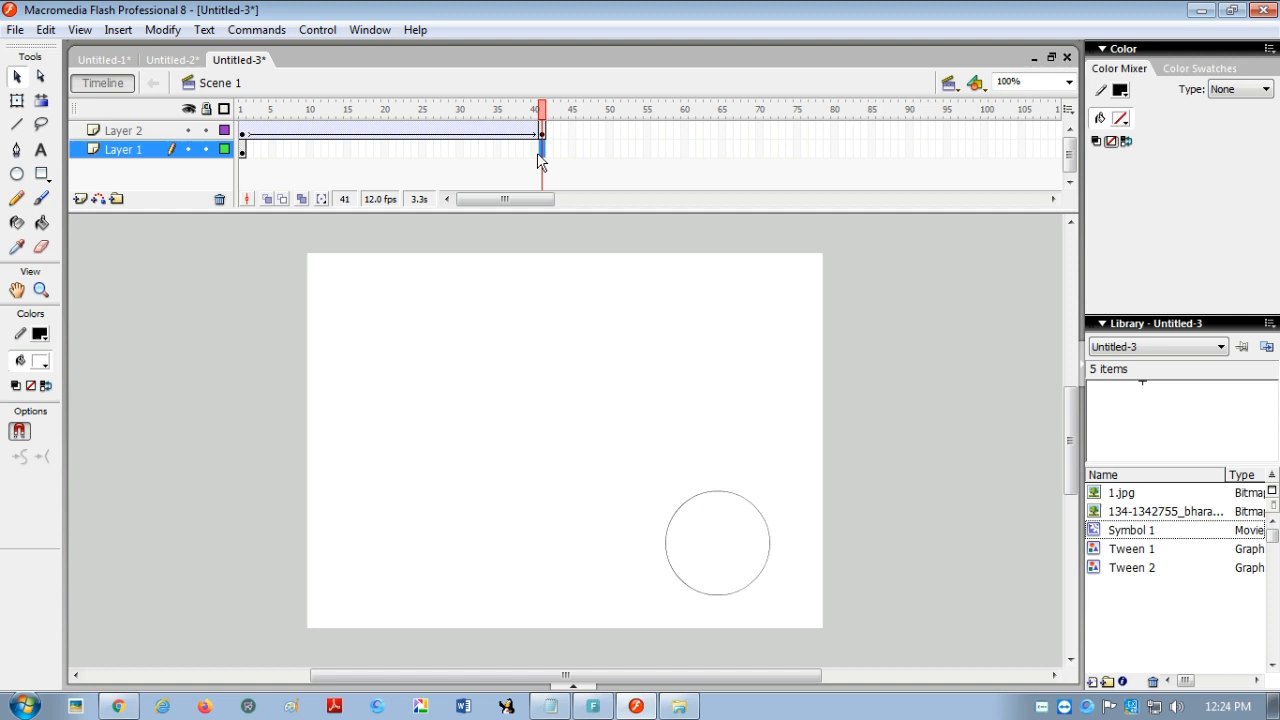
key("F6")
key("ctrl+Return")
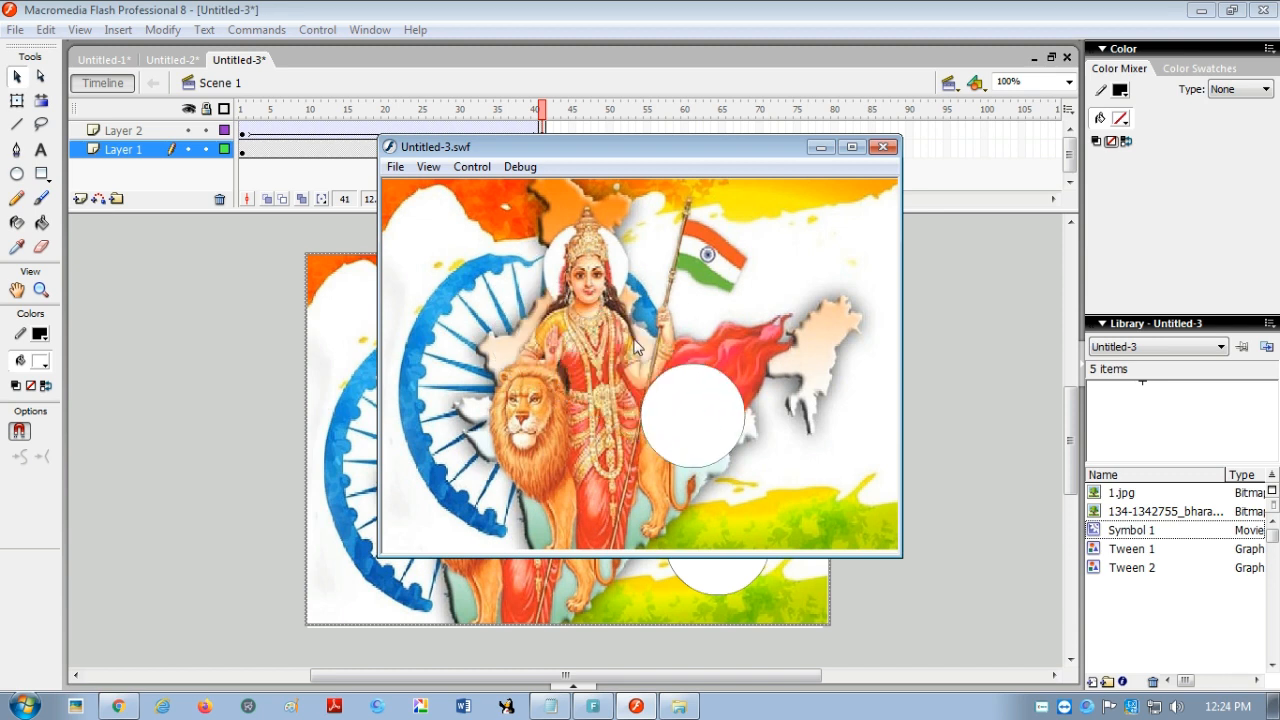
left_click(883, 147)
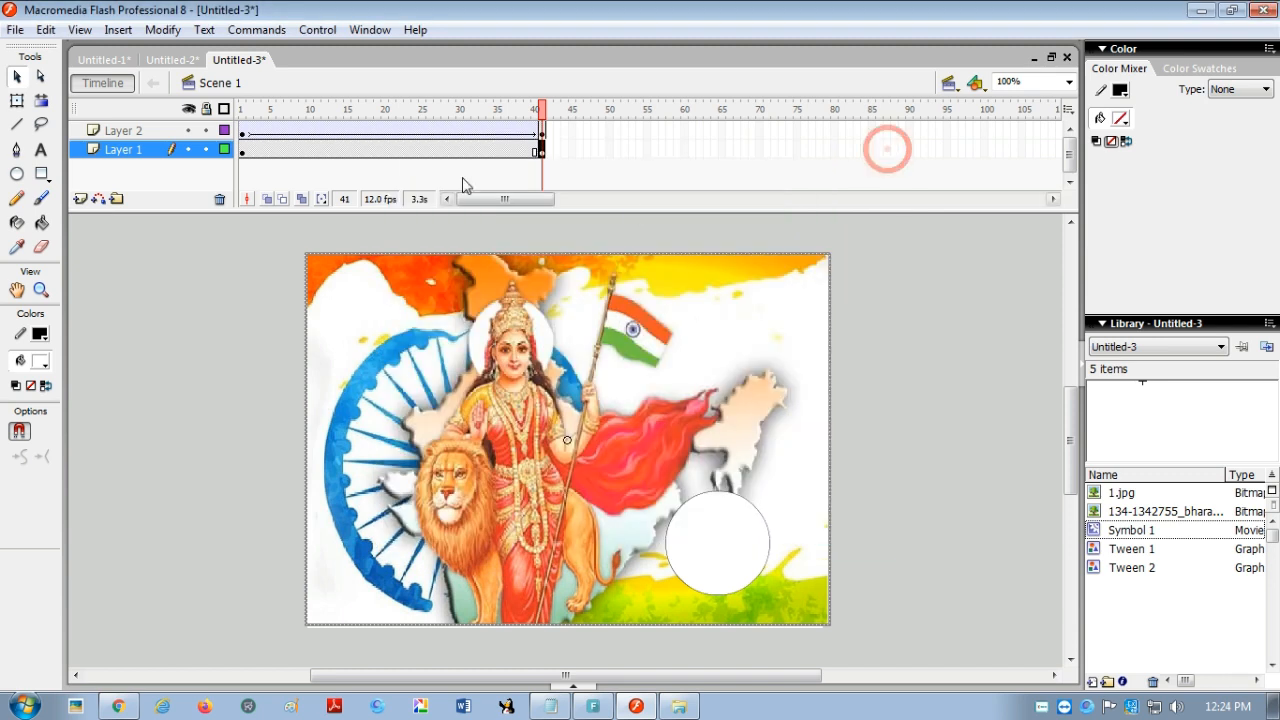
- Turn Layer 2 into a mask over the picture on Layer 1
left_click(138, 135)
right_click(138, 137)
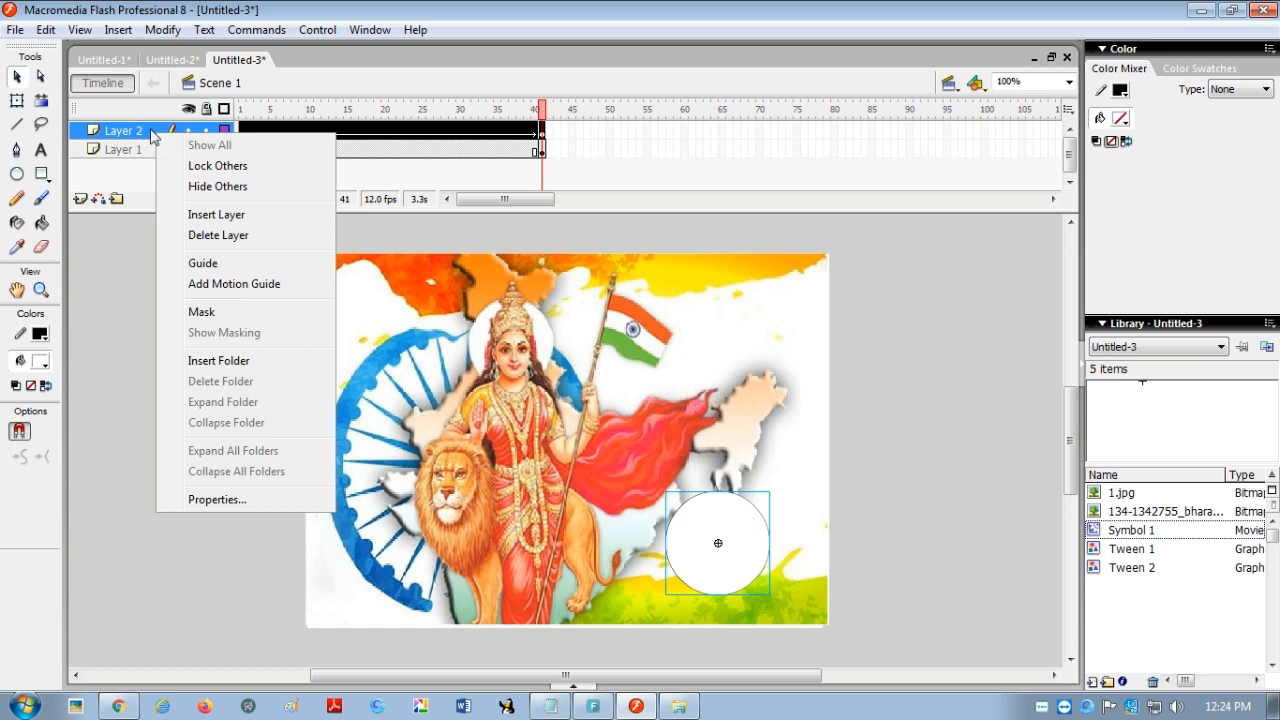
left_click(202, 312)
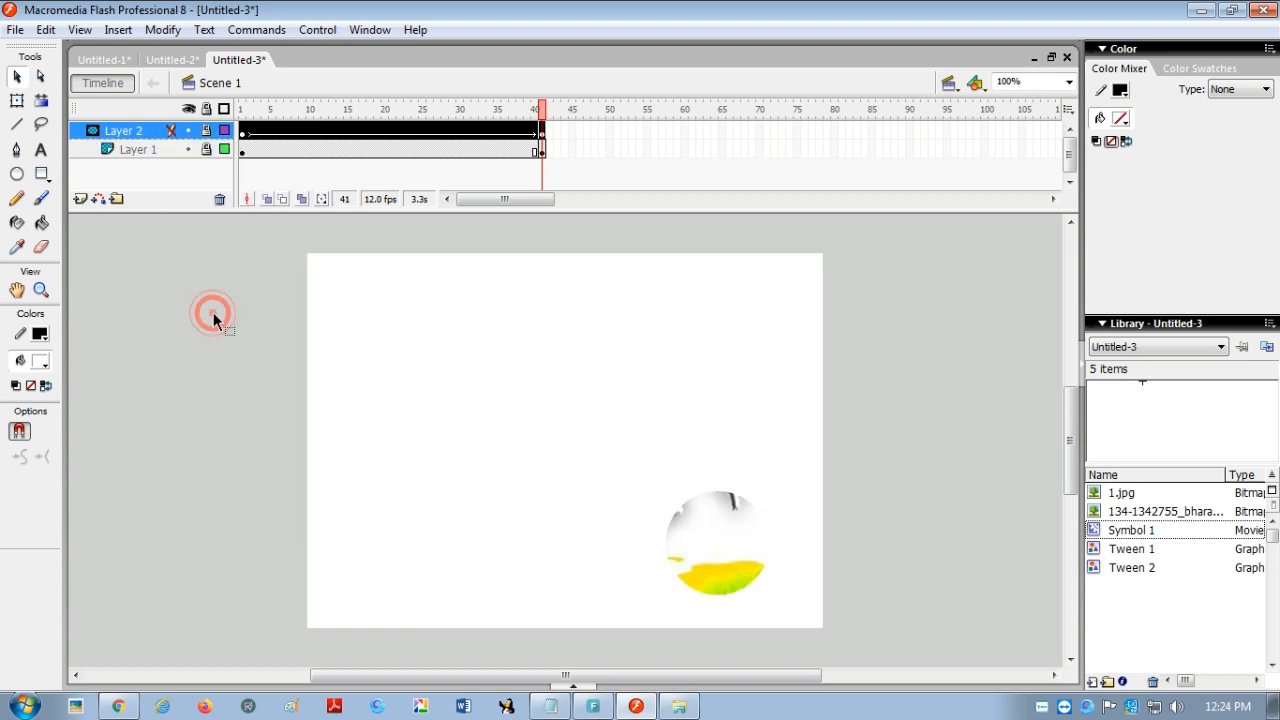
- Examine the moving mask across the timeline frames and preview the masked movie
mouse_move(244, 133)
left_mouse_down()
mouse_move(264, 134)
mouse_move(244, 137)
left_mouse_up()
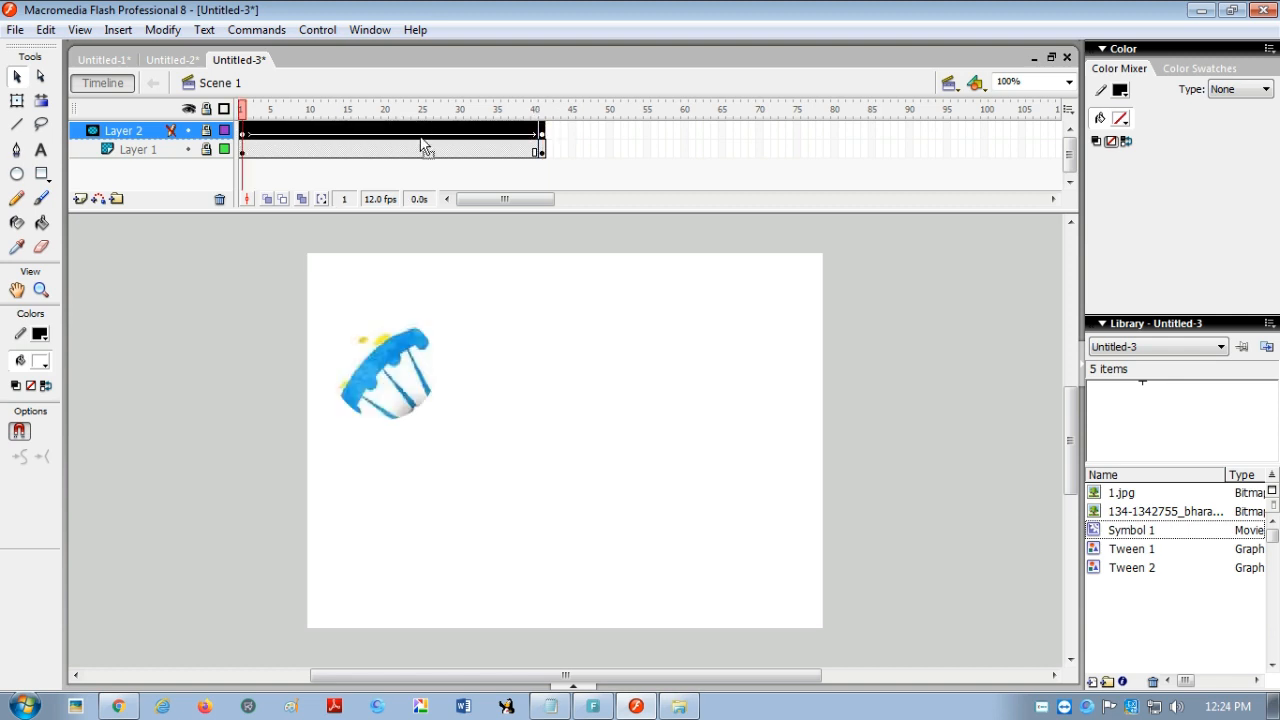
left_click(277, 131)
left_click(251, 131)
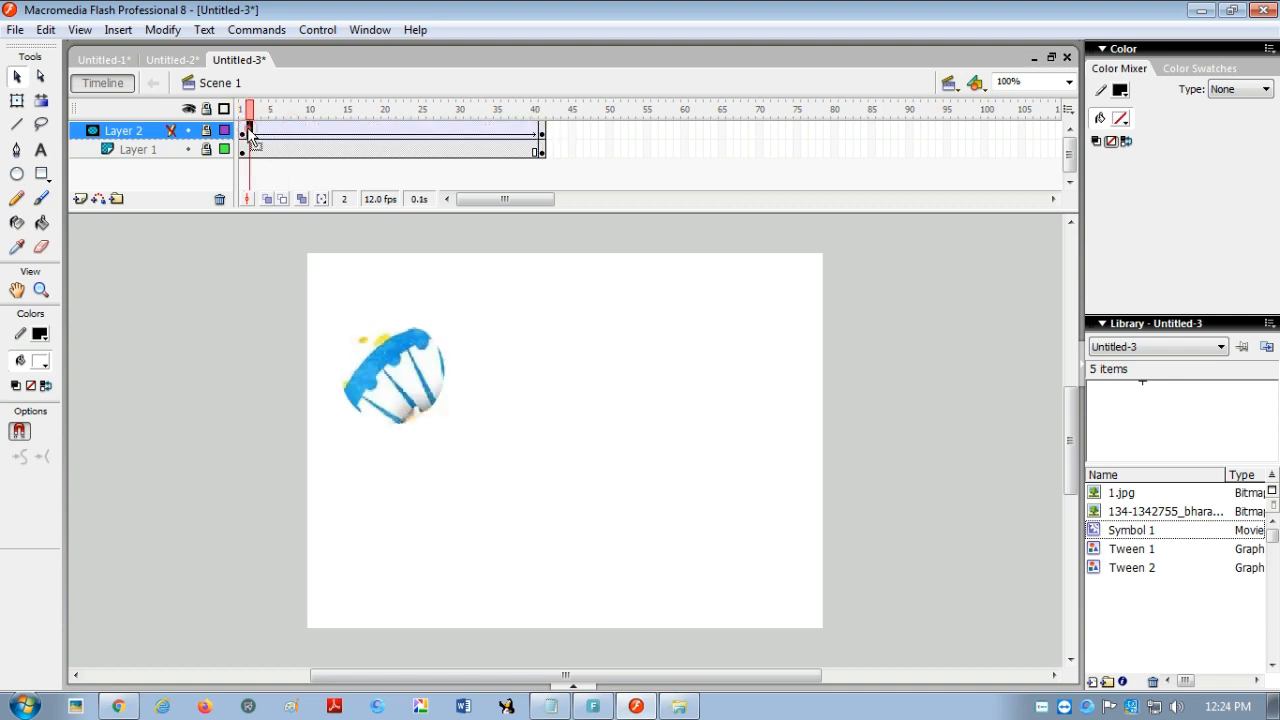
left_click_drag(258, 136, 342, 150)
left_click(281, 141)
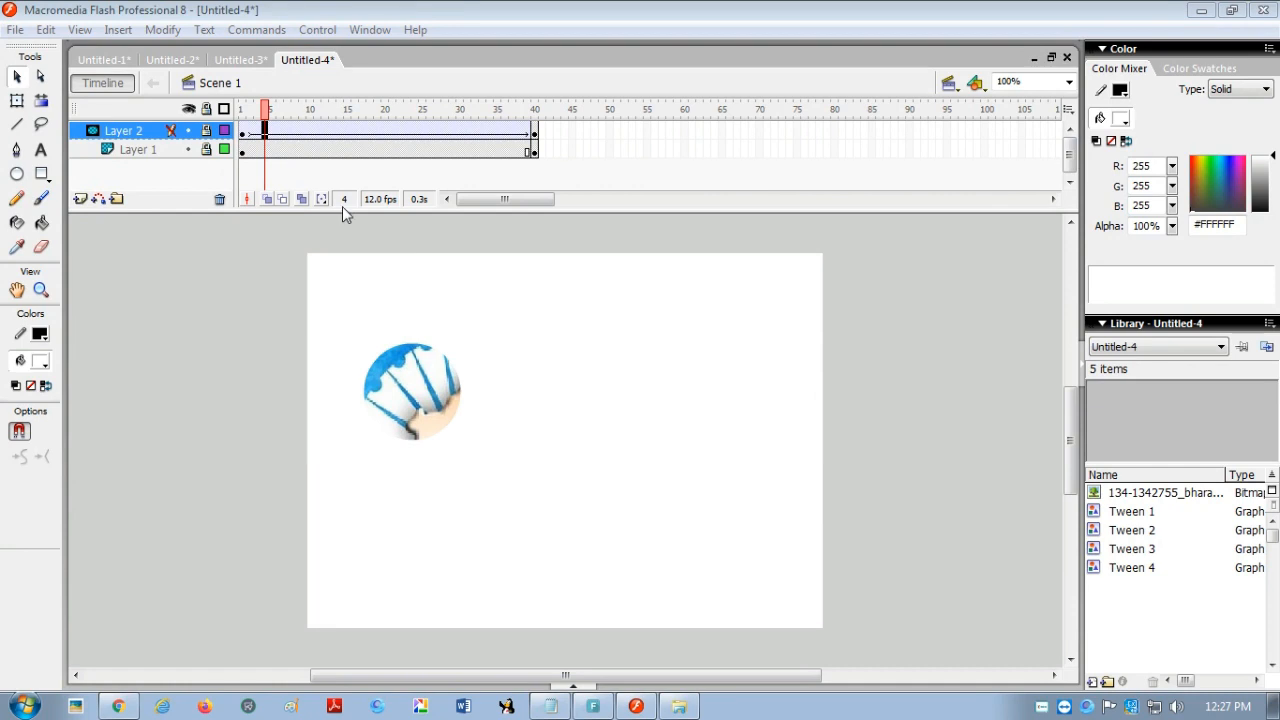
left_click_drag(264, 110, 338, 130)
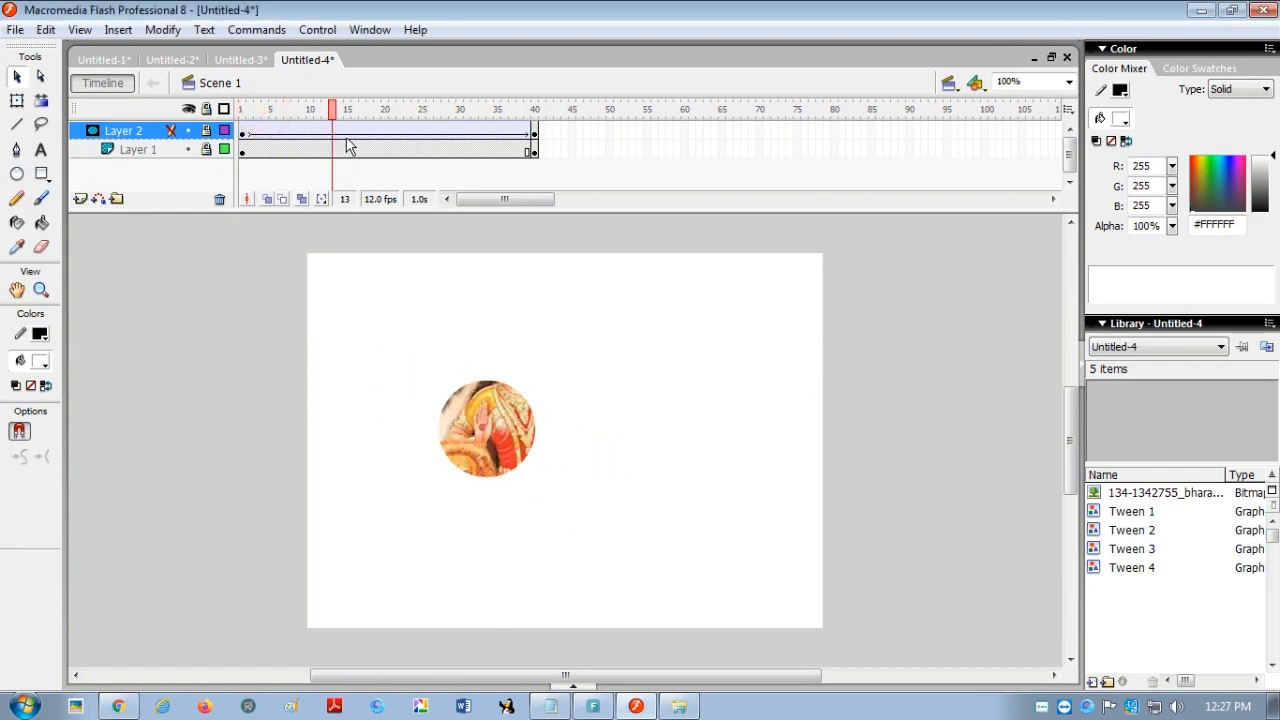
key("ctrl+Return")
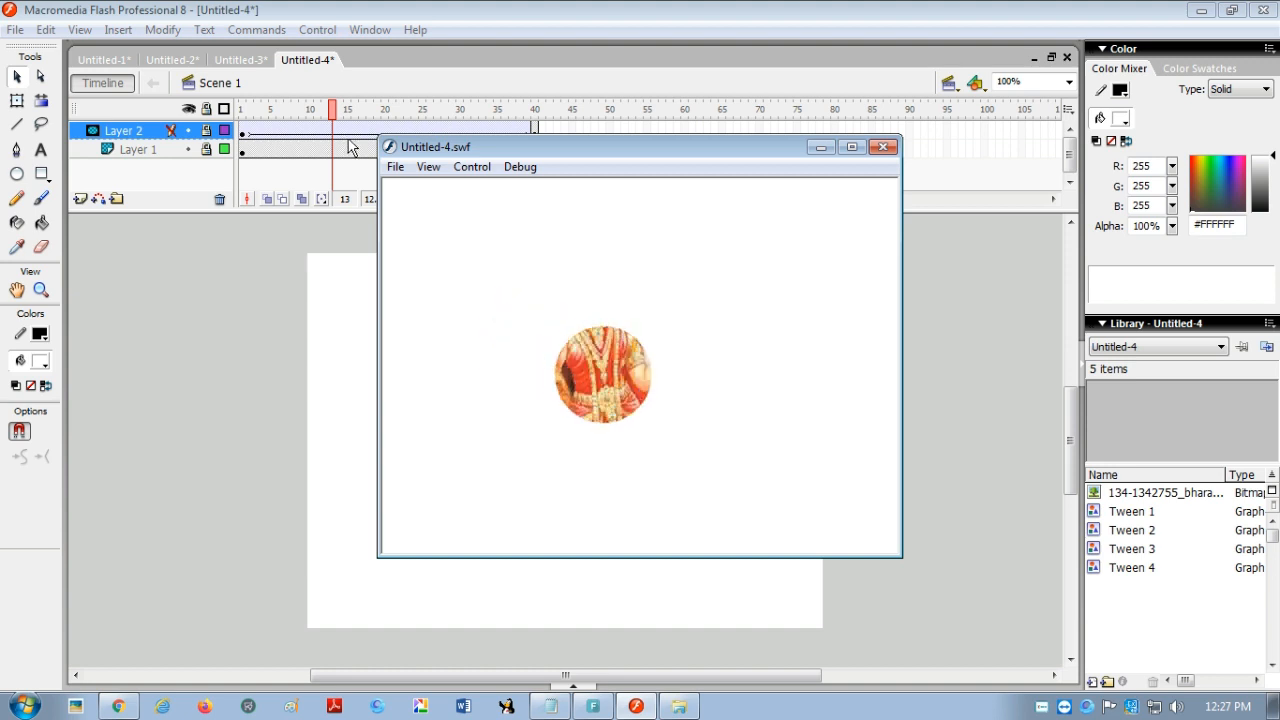